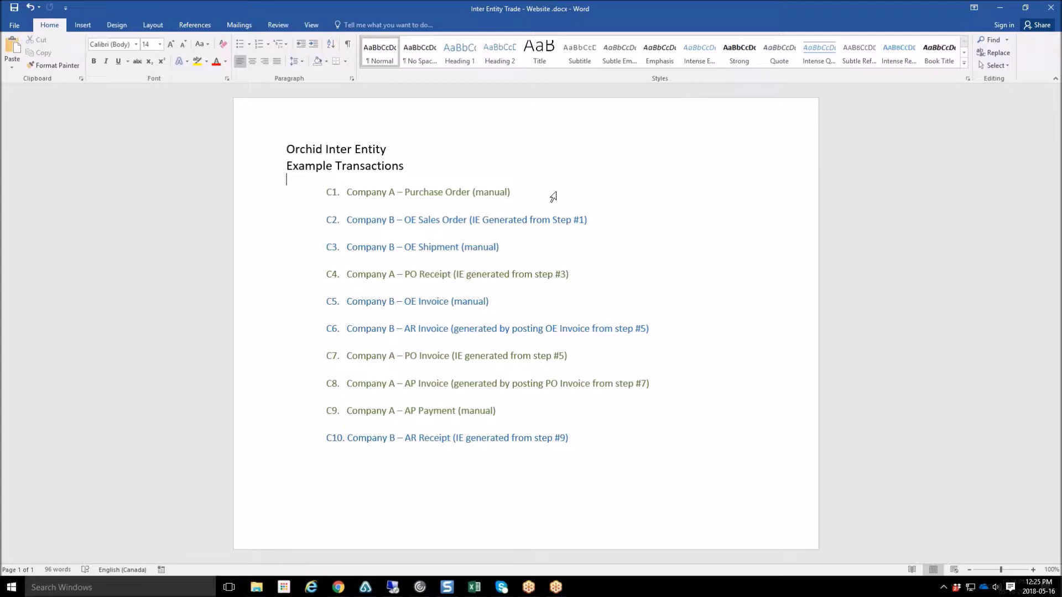
Highlight the C1 purchase order step in the instructions document.
left_click(550, 195)
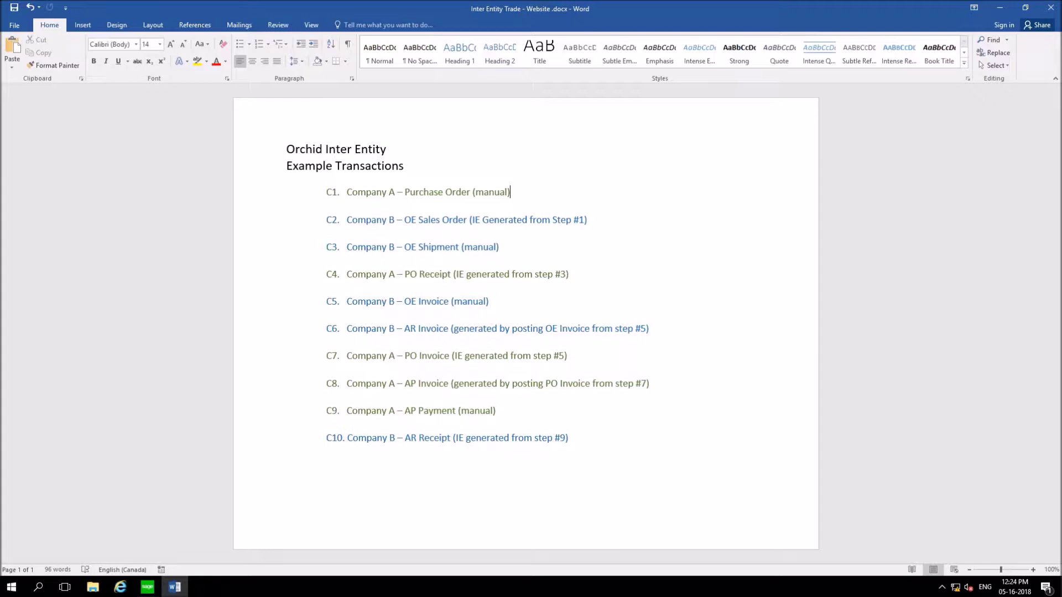
left_click_drag(510, 192, 347, 191)
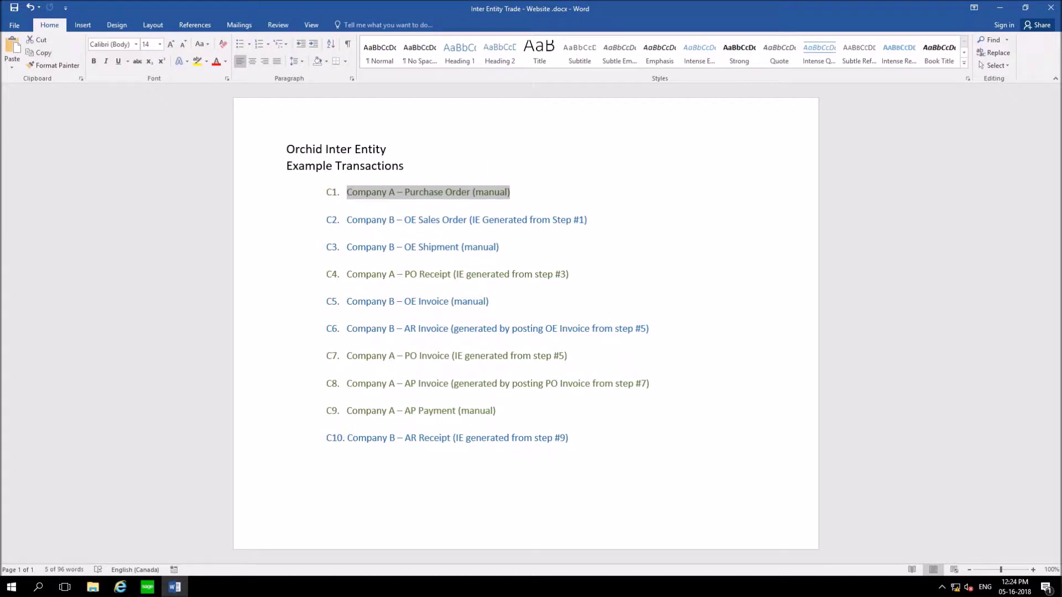
key("End")
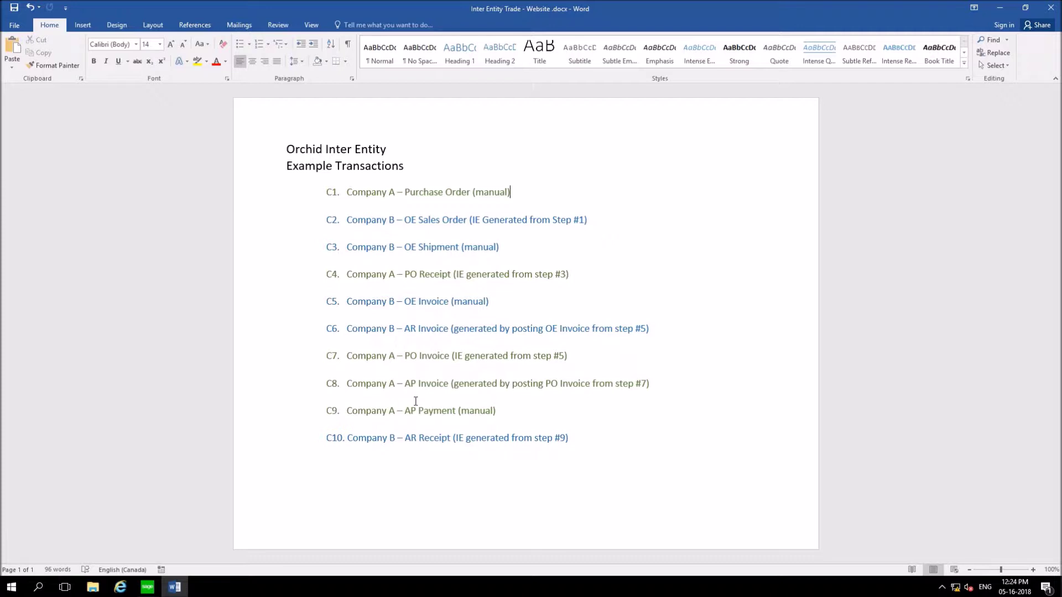
Open P/O Purchase Order Entry in the Company A Sage 300 window.
mouse_move(145, 593)
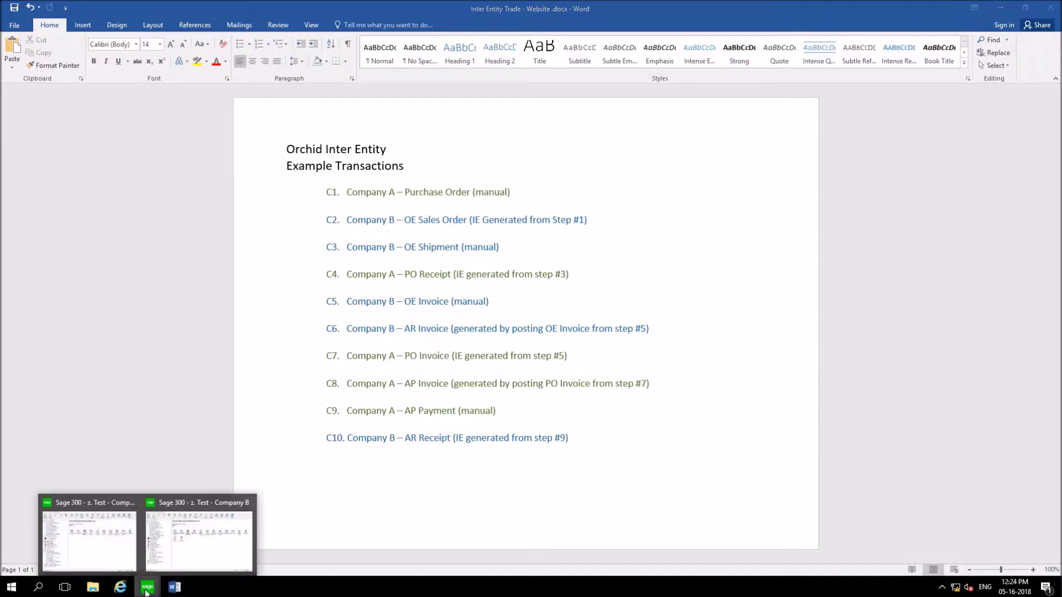
left_click(100, 549)
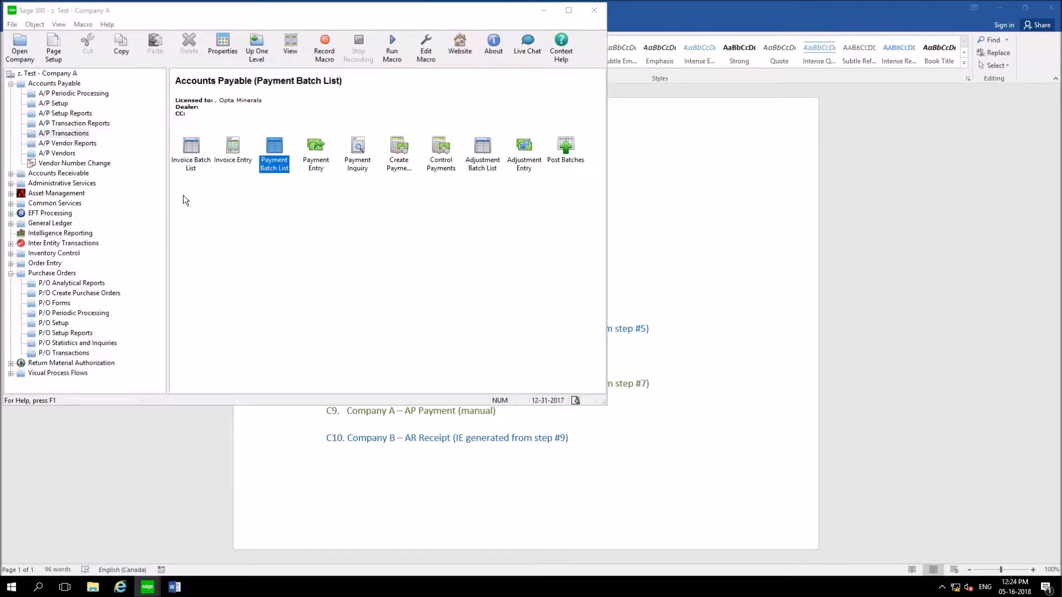
left_click(65, 353)
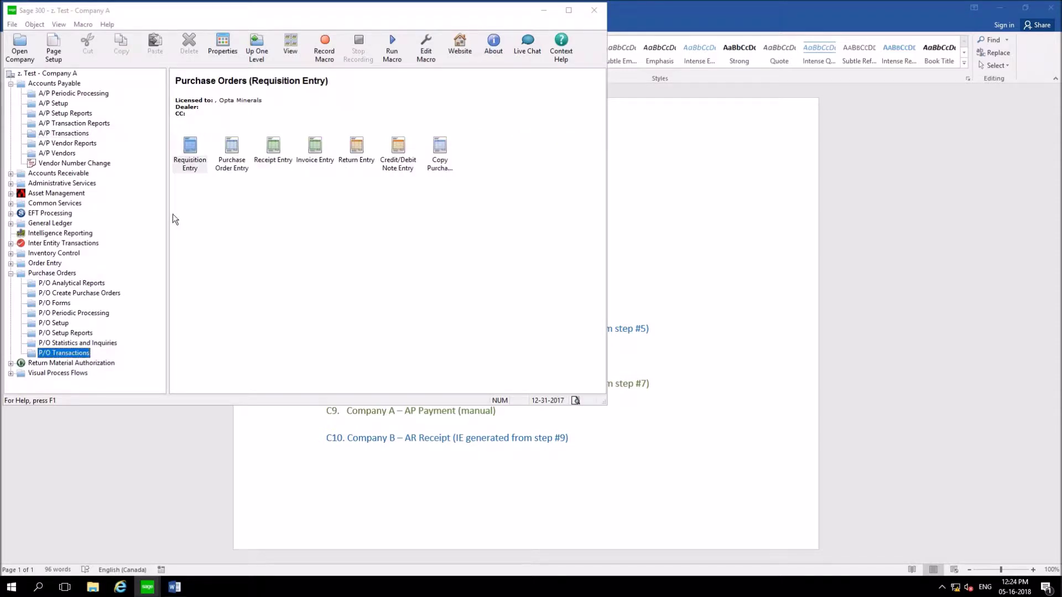
double_click(230, 157)
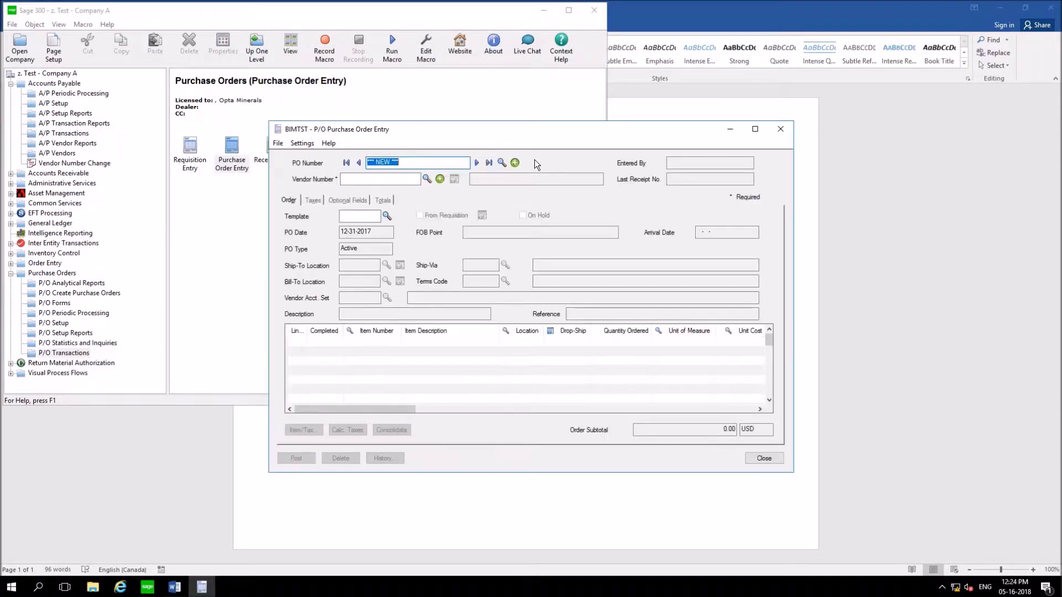
Enter vendor OPT51 (Opta Minerals) with ship-to location MIL01.
left_click(409, 178)
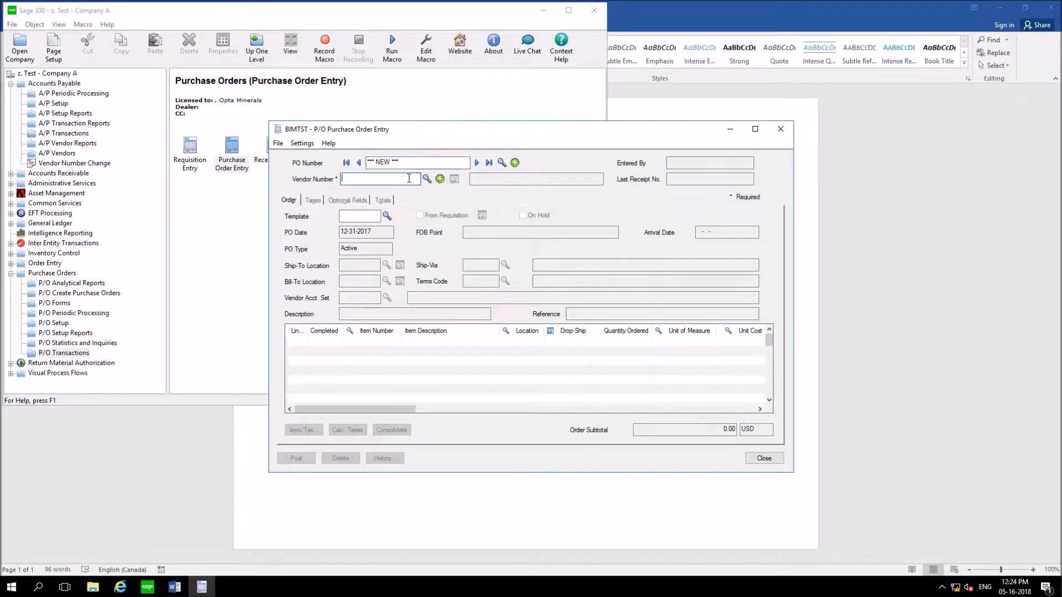
type("OPT51")
key("Tab")
left_click(376, 266)
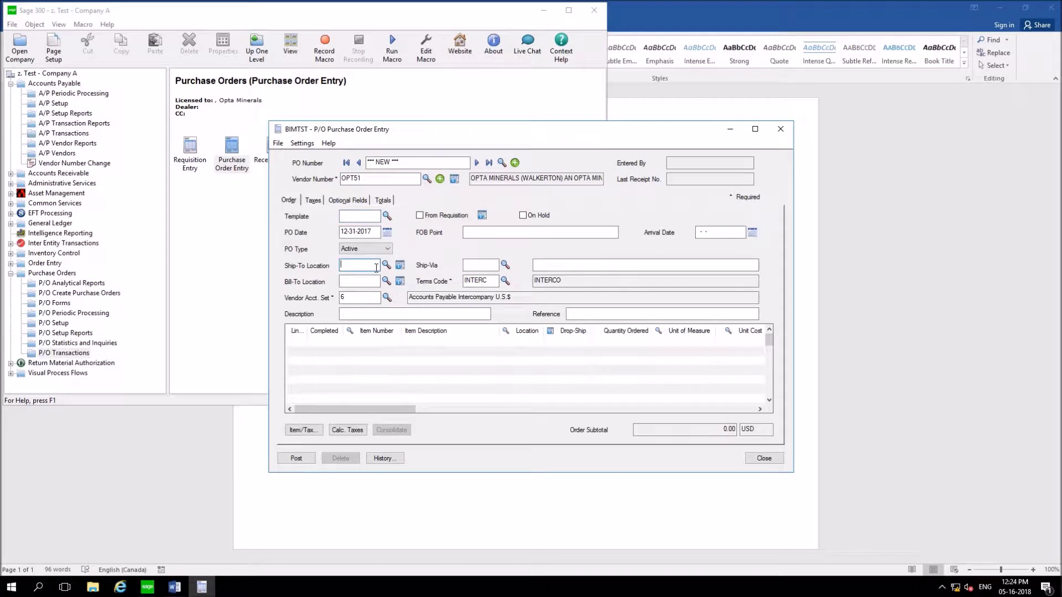
type("MIL01")
key("Tab")
Add line 1 for item F360-R10A0-2250, quantity 1, giving a 350.00 subtotal.
left_click(397, 351)
left_click(382, 340)
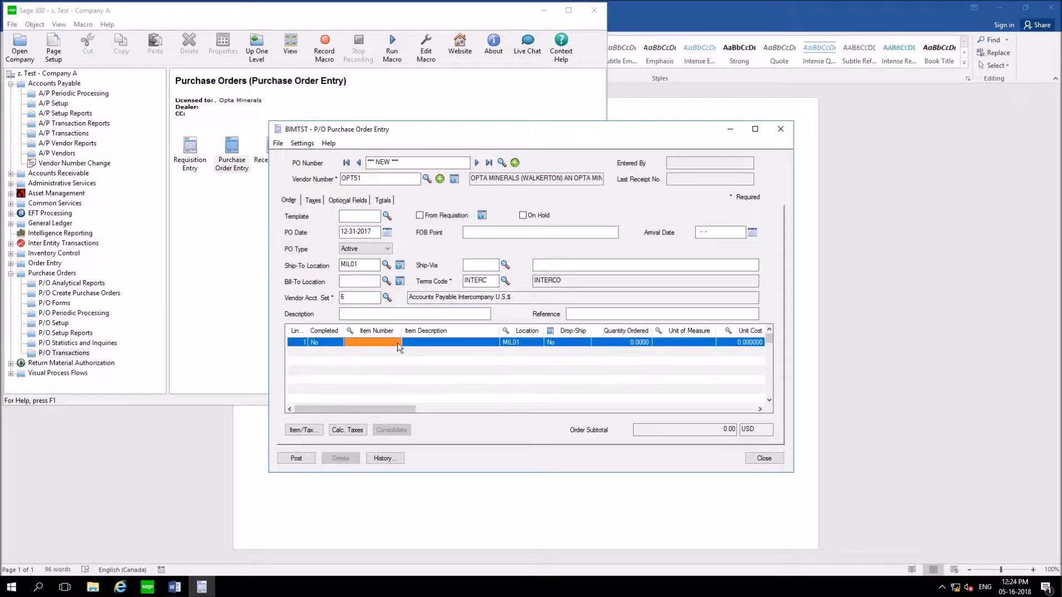
type("F360-R10A0-2250")
key("Tab")
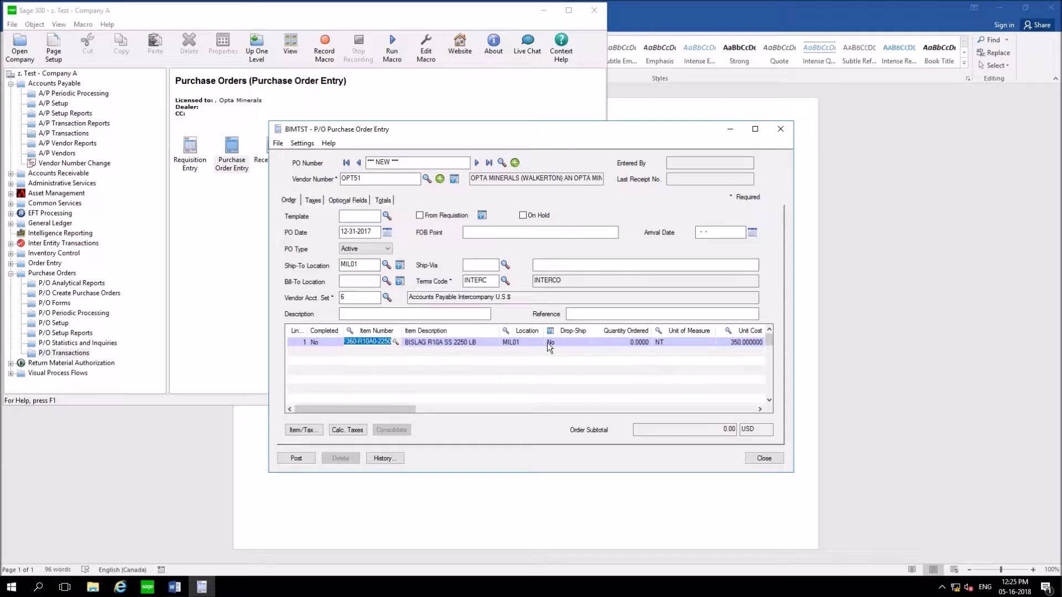
key("Tab")
key("Tab")
type("1")
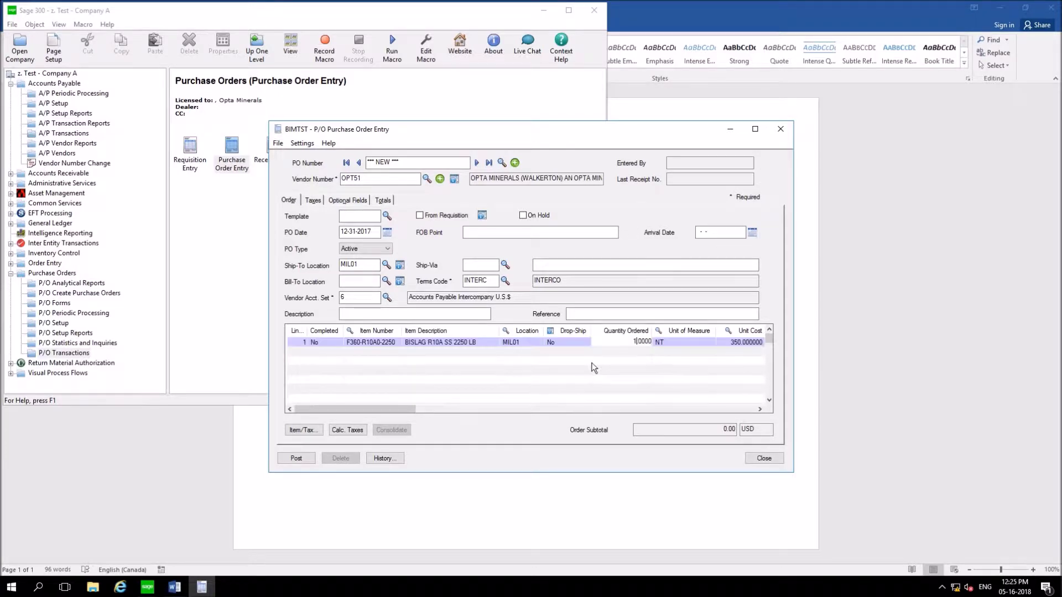
key("Tab")
left_click(492, 342)
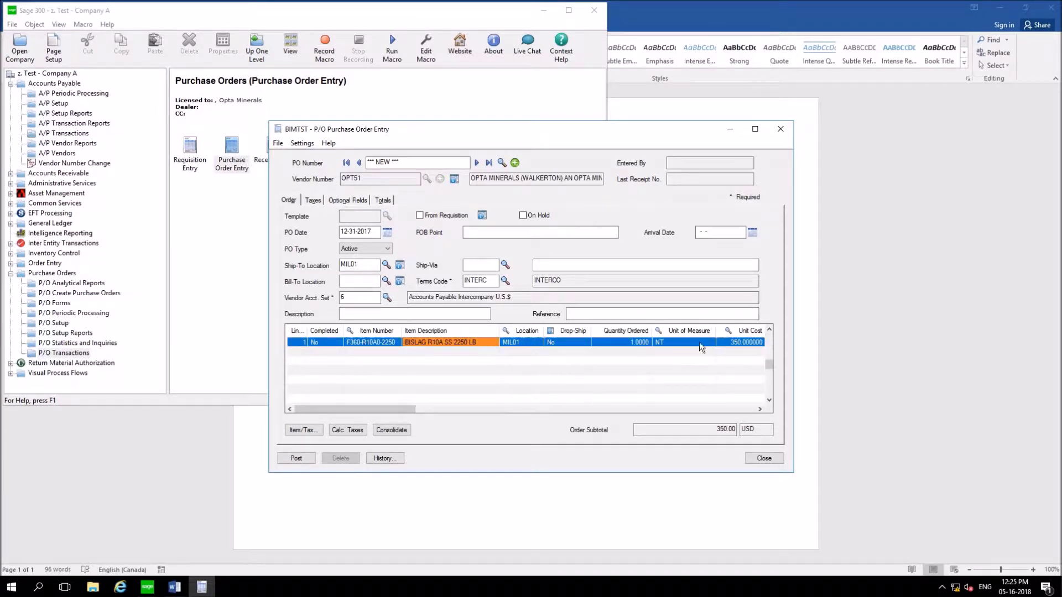
left_click(731, 342)
Post the purchase order without printing it.
left_click(301, 460)
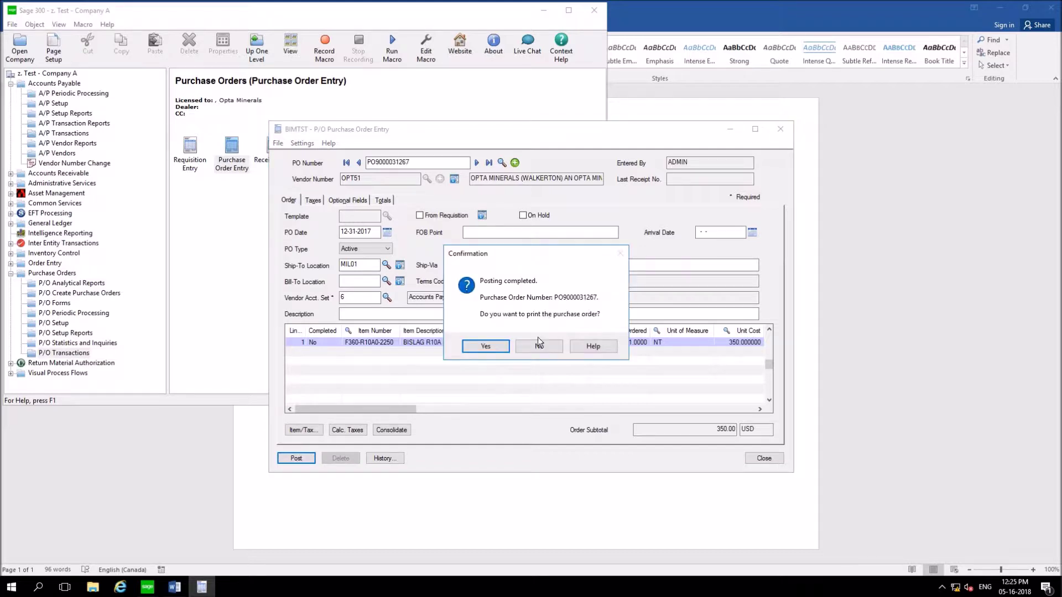
left_click(539, 344)
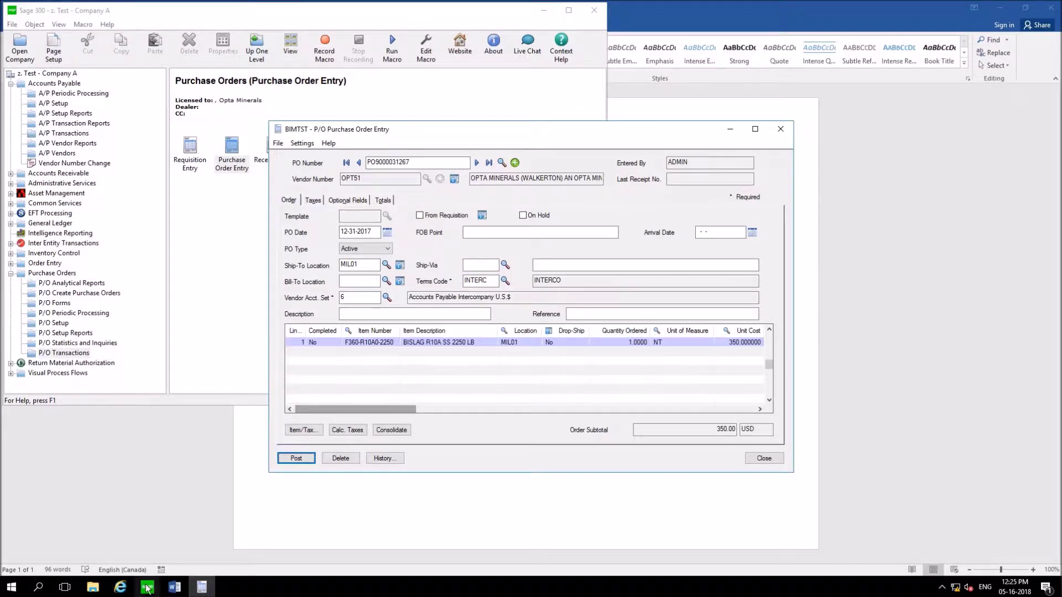
mouse_move(147, 589)
left_click(200, 553)
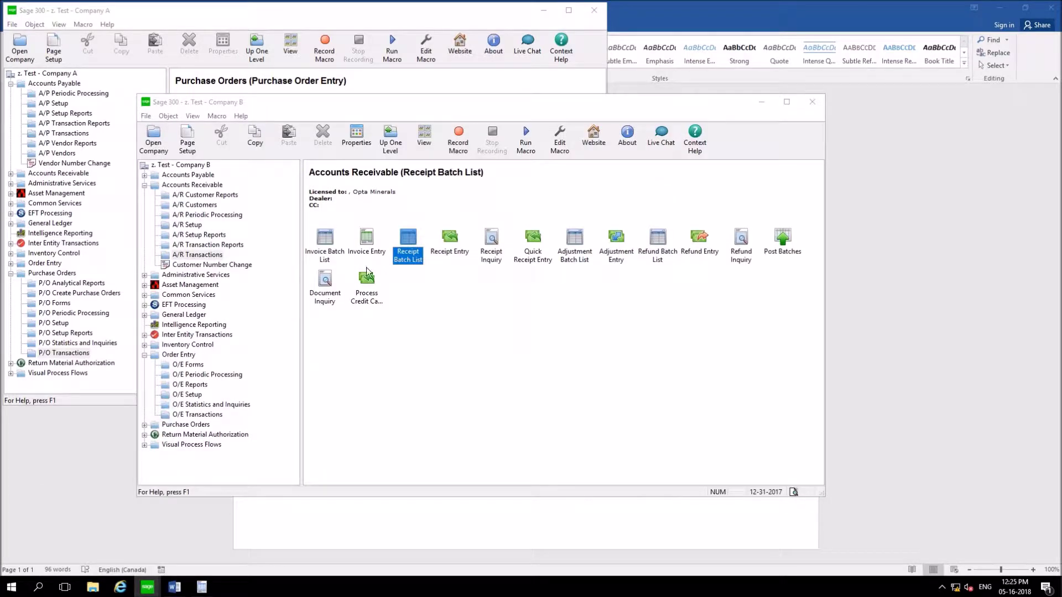
In Company B's O/E Order Entry, load the 350.00 sales order generated from the purchase order.
left_click(197, 415)
double_click(327, 243)
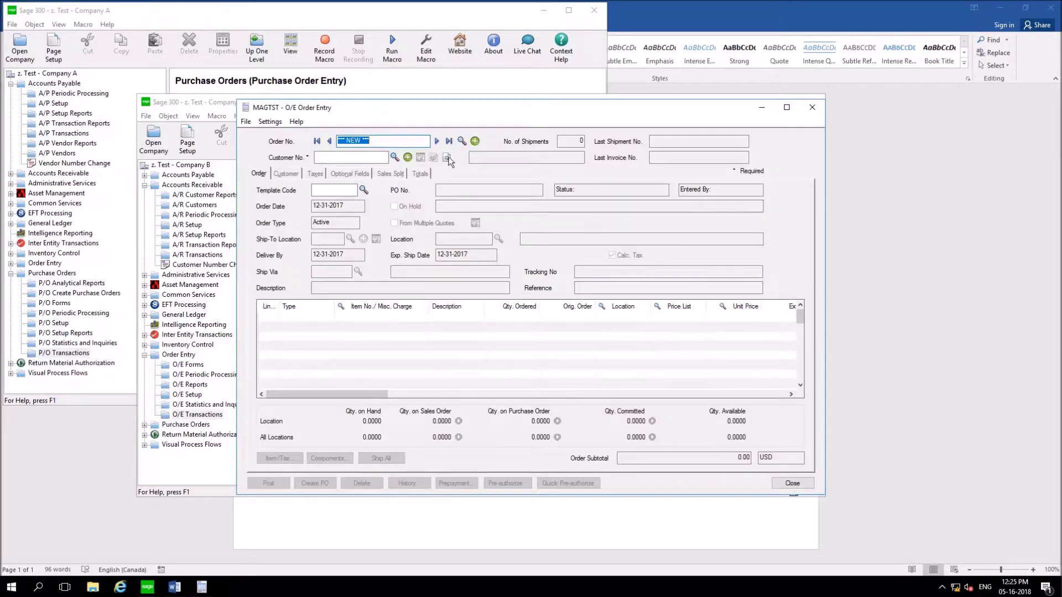
left_click(461, 141)
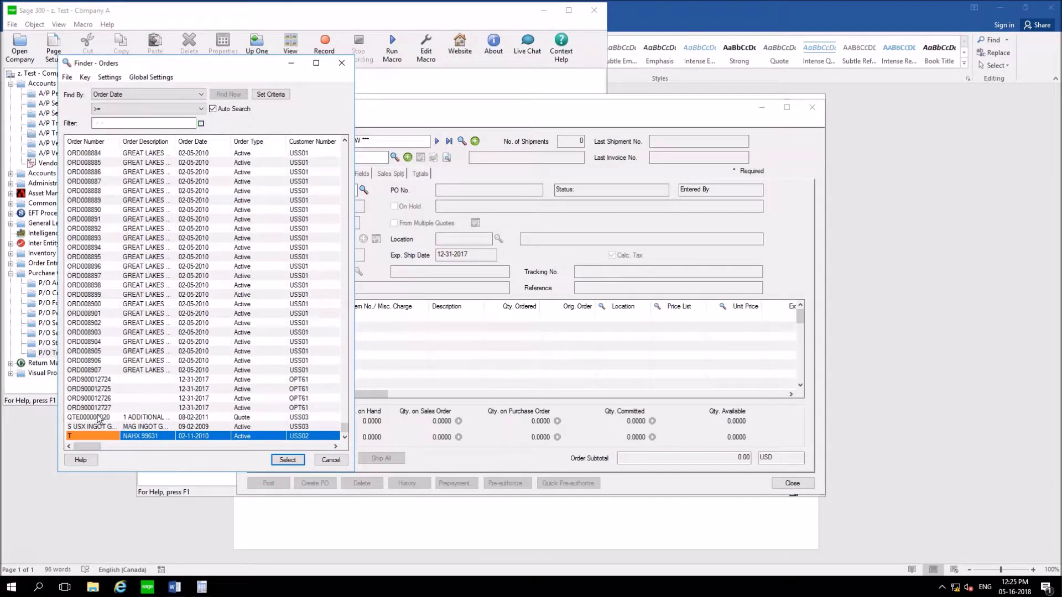
left_click(99, 416)
double_click(94, 407)
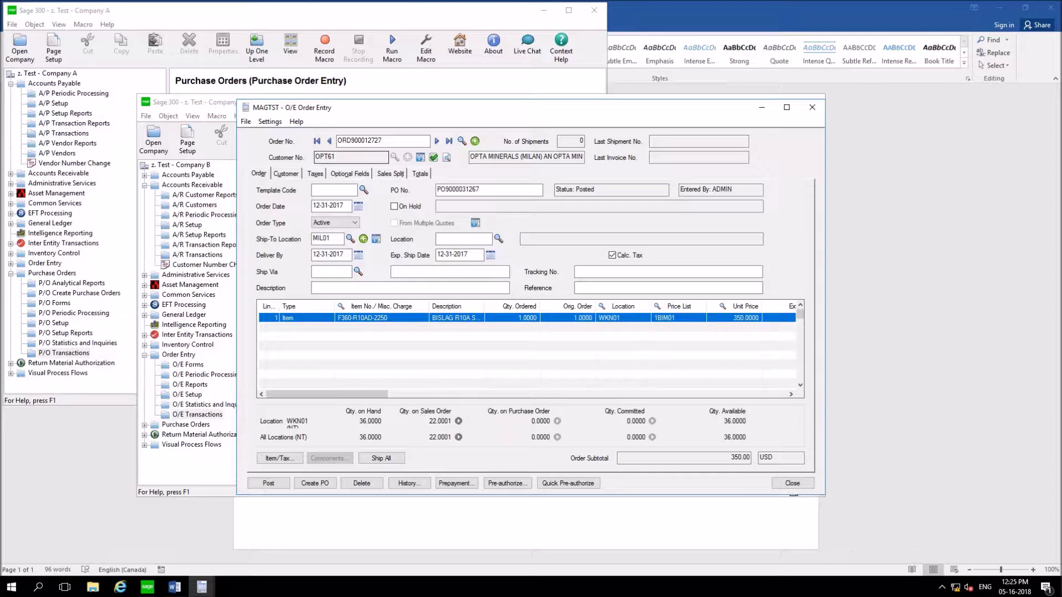
left_click(366, 141)
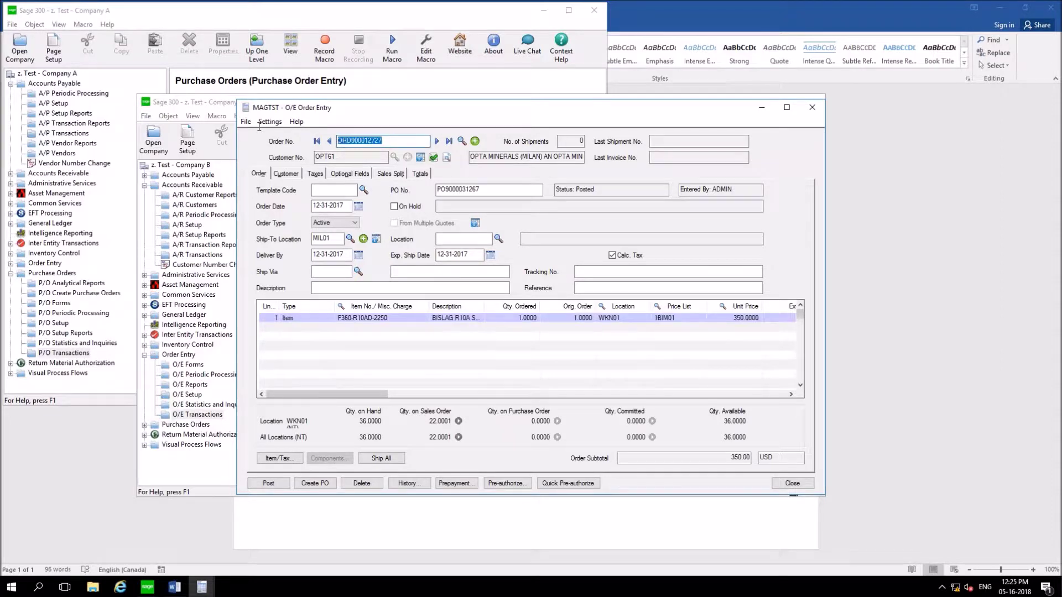
left_click(781, 483)
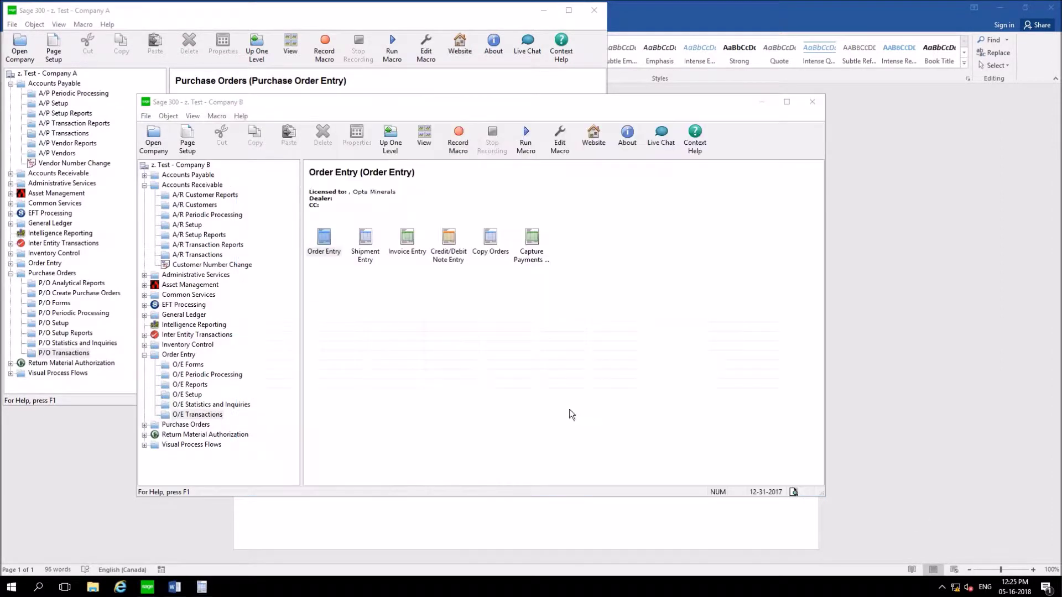
Ship order ORD900012727 in full and post it as SHP900029348/INV900028313 without printing.
double_click(367, 254)
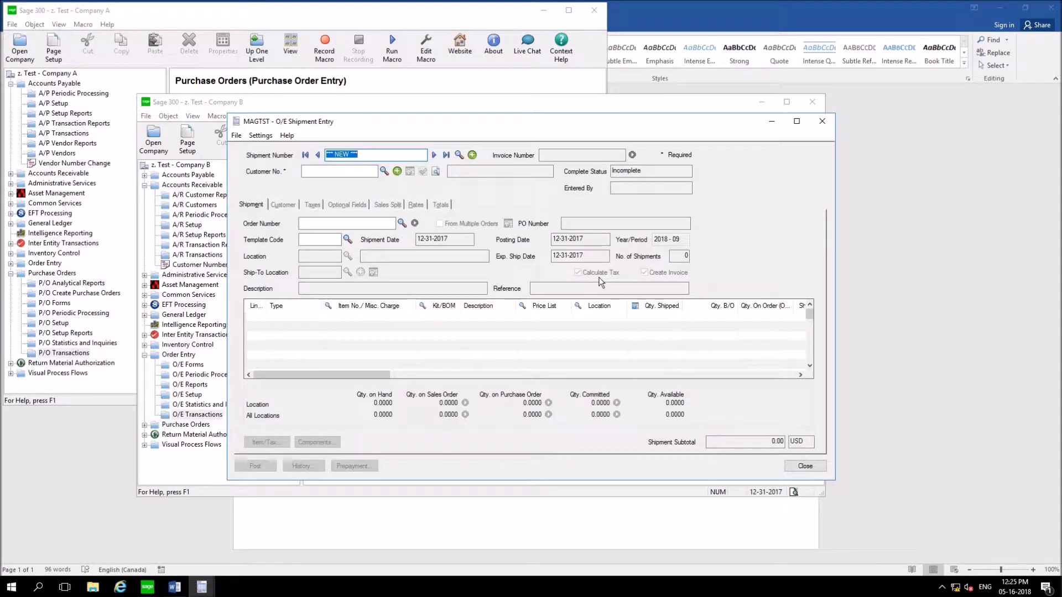
left_click(332, 223)
type("ORD900012727")
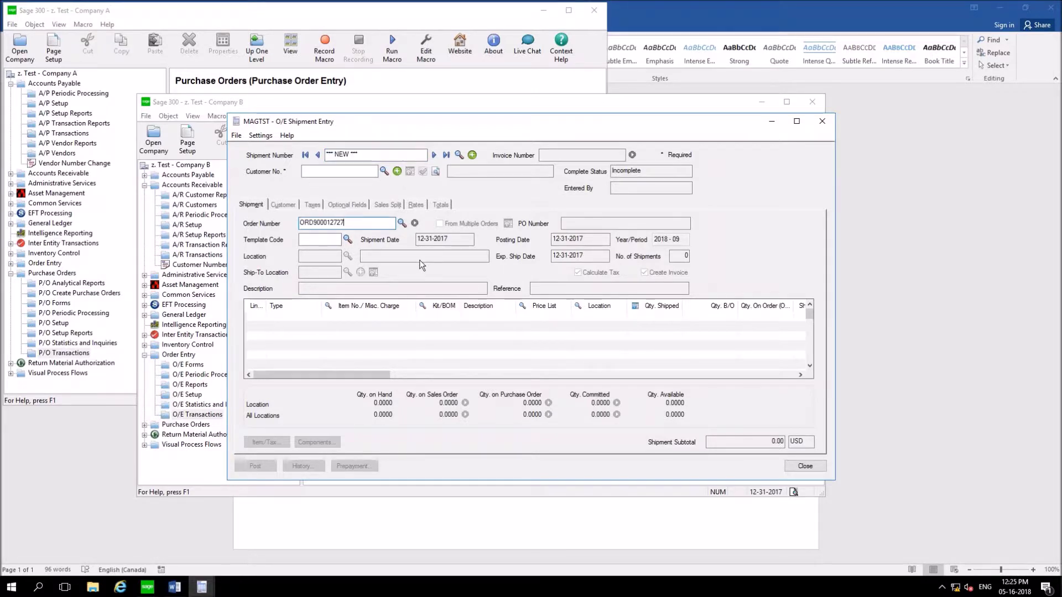
key("Tab")
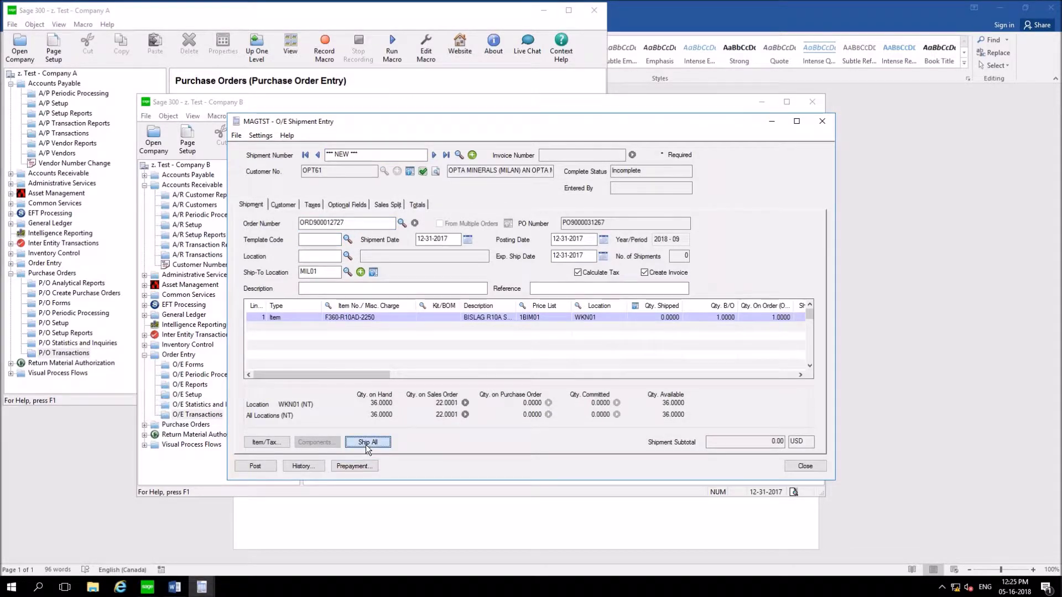
left_click(366, 444)
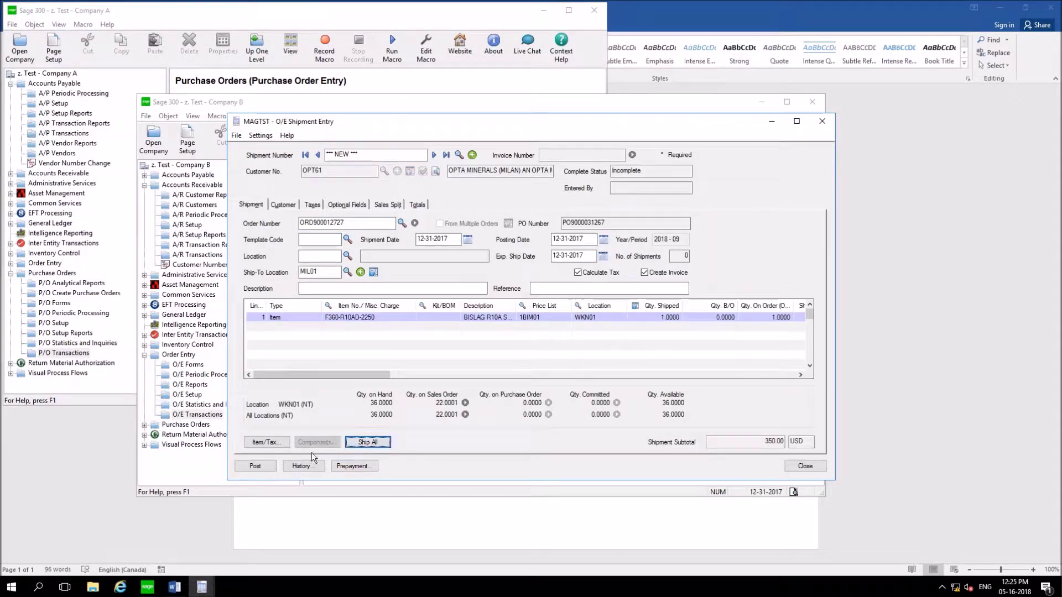
left_click(261, 468)
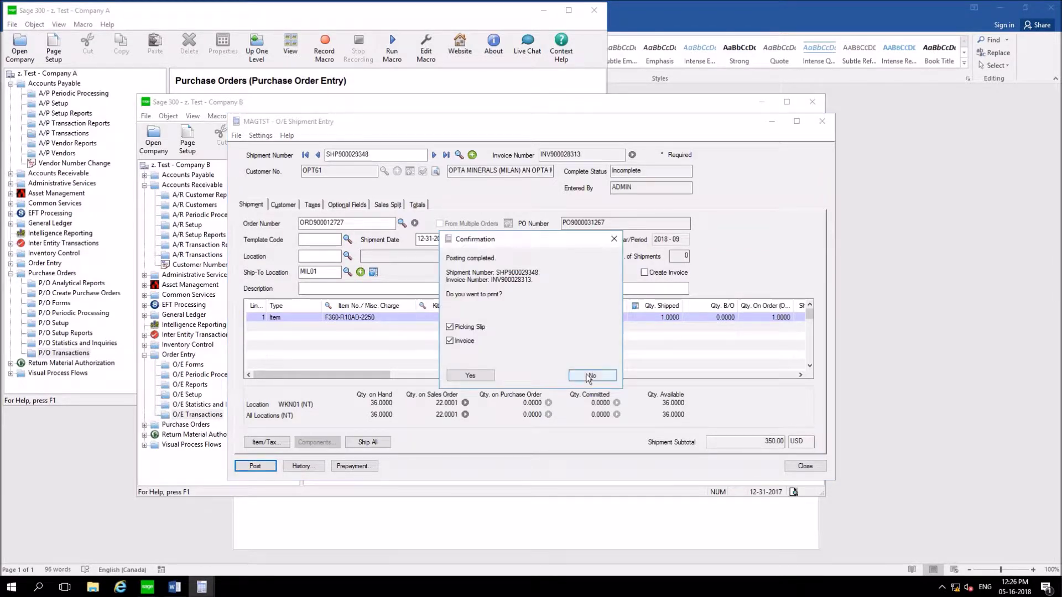
left_click(590, 376)
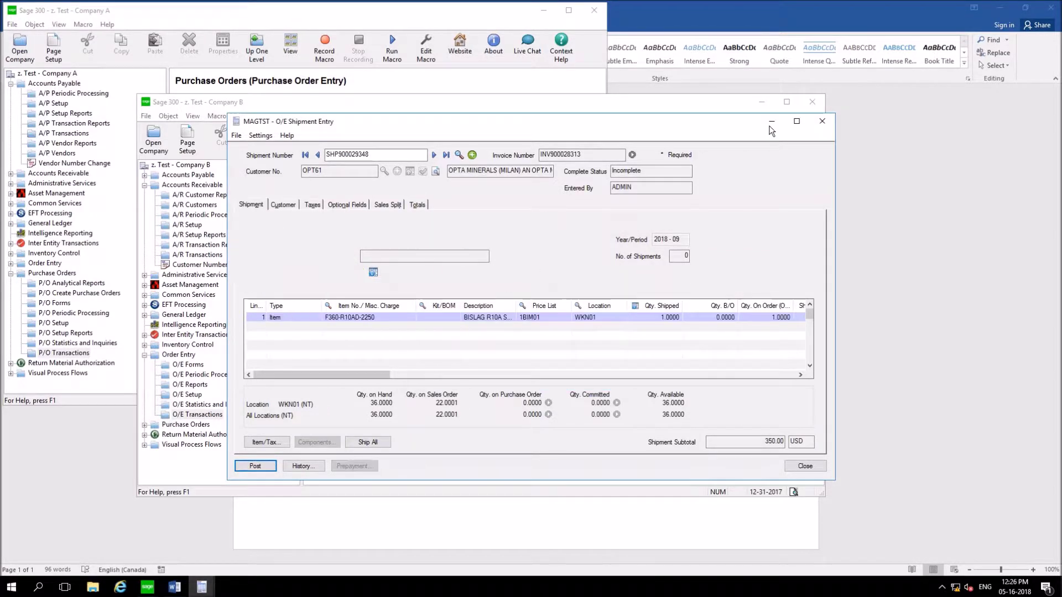
left_click(821, 121)
left_click(373, 15)
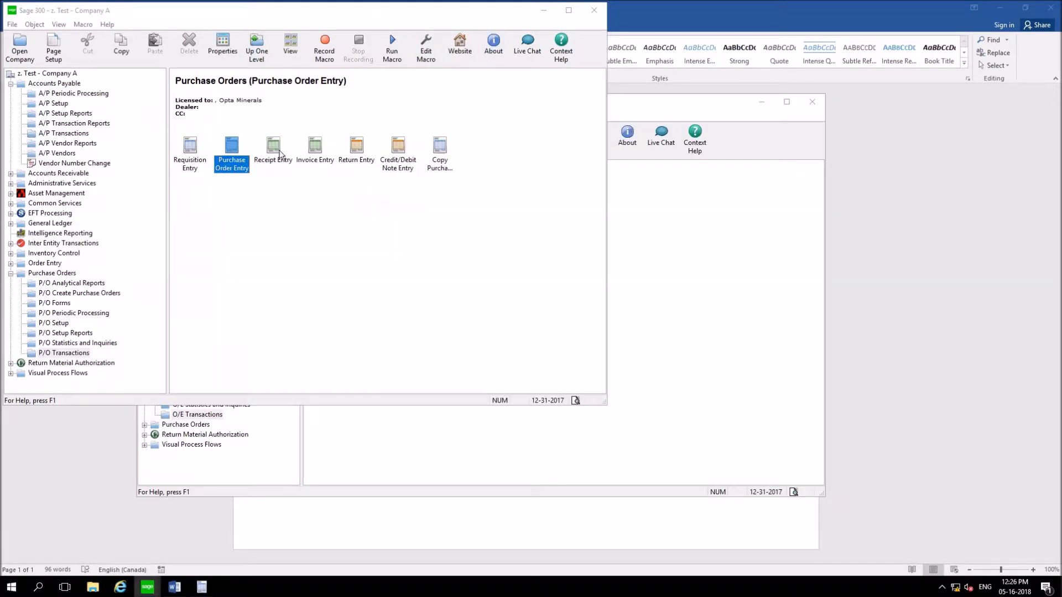
Open Receipt Entry, go to RCP900025105 and inspect its 350.00 item line.
double_click(274, 149)
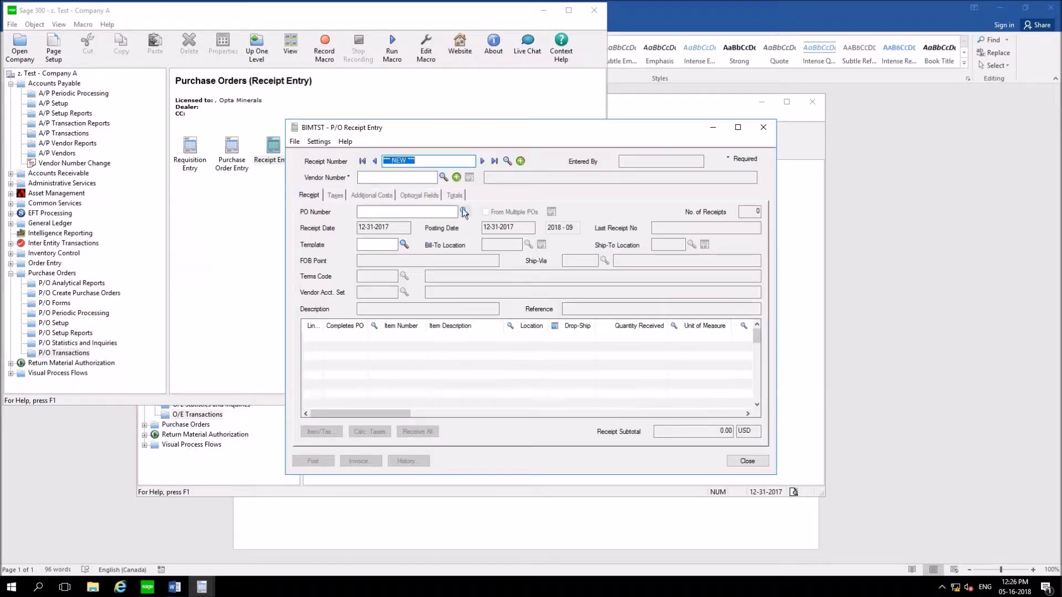
left_click(494, 161)
left_click(494, 162)
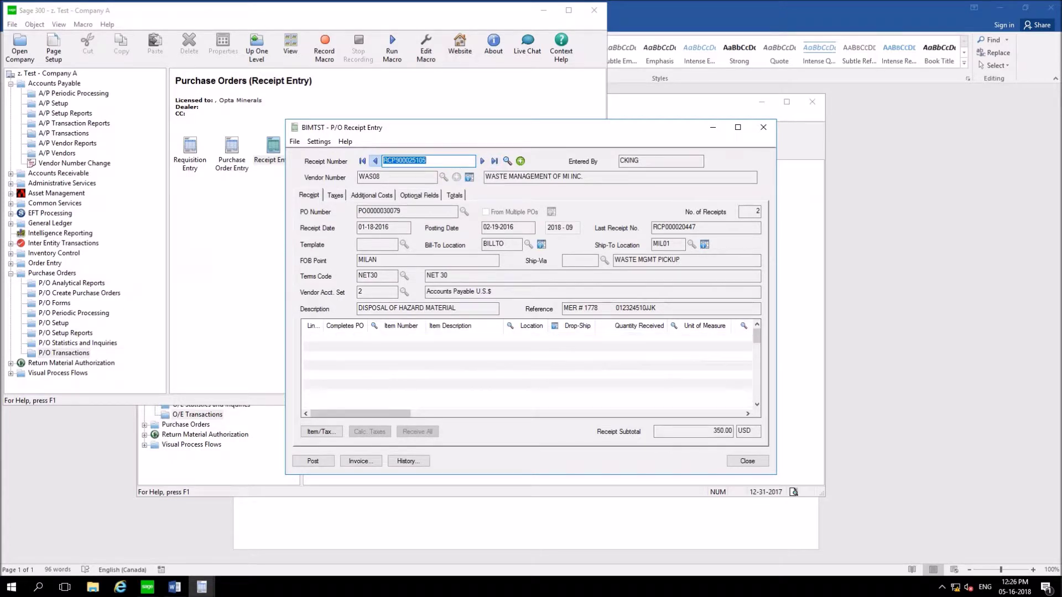
left_click(545, 339)
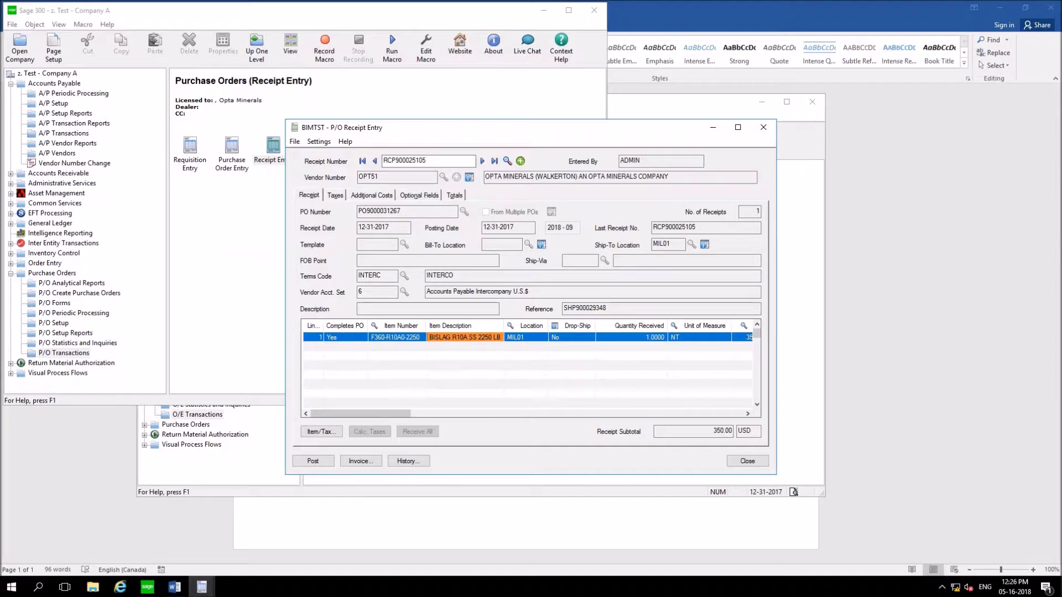
left_click(746, 459)
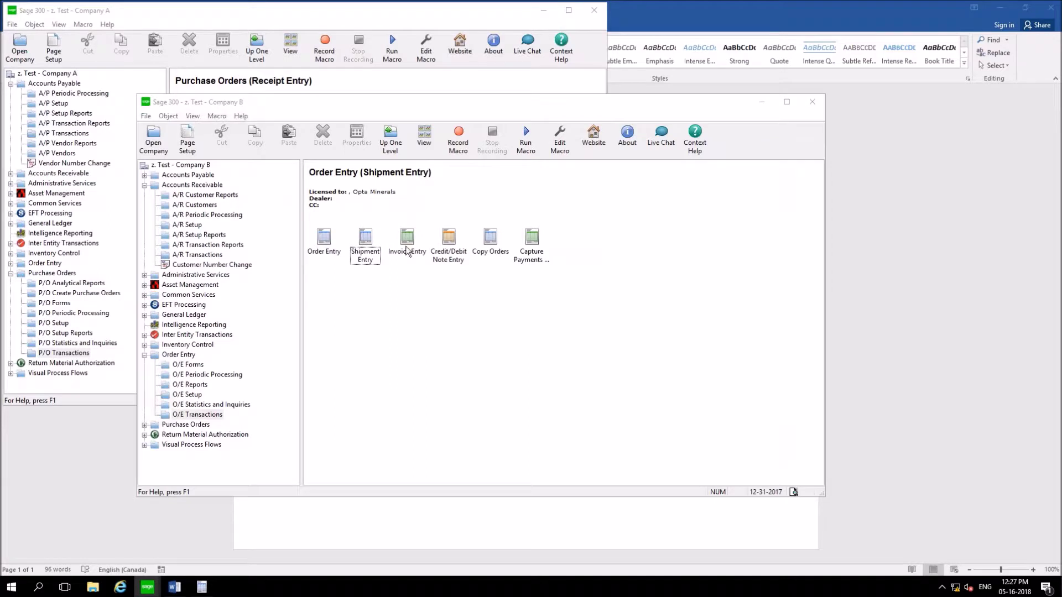
Invoice shipment SHP000029331 for 12,753.00 USD and post it as INV900028314 without printing.
double_click(407, 252)
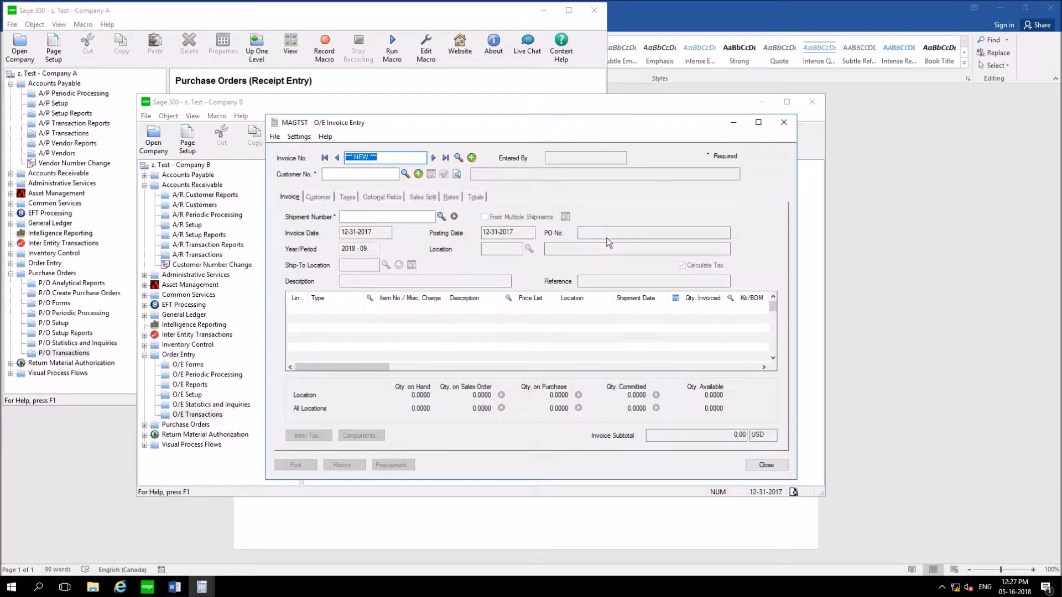
left_click(441, 216)
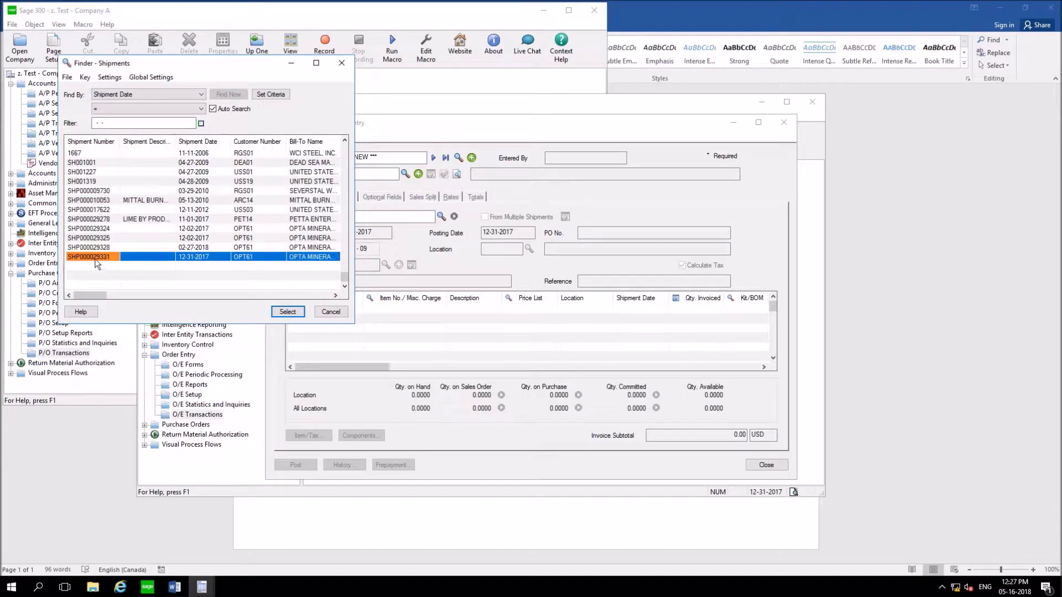
double_click(118, 257)
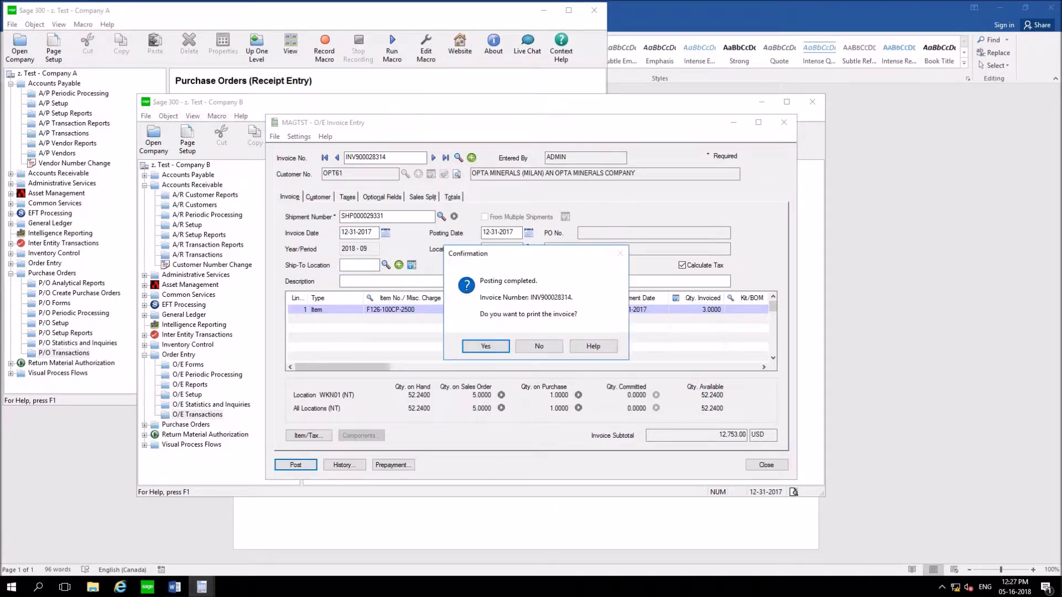
left_click(555, 344)
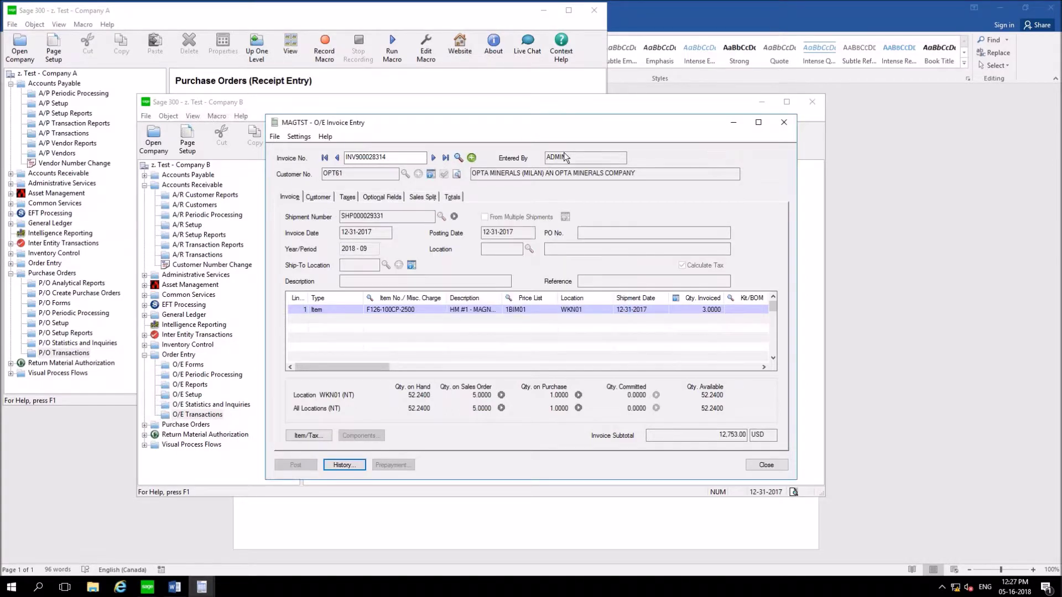
left_click(783, 123)
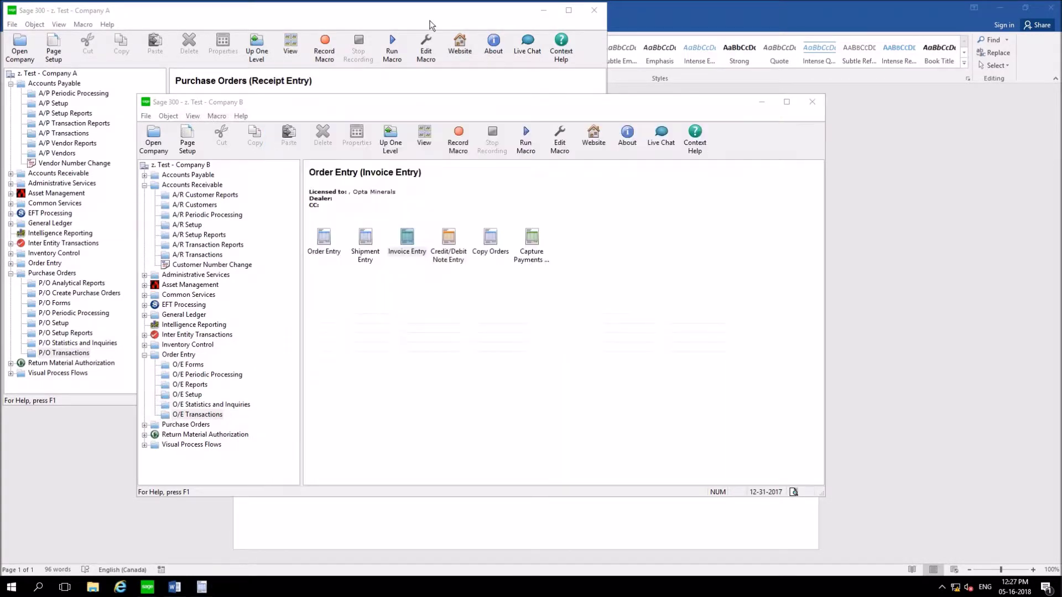
left_click(386, 12)
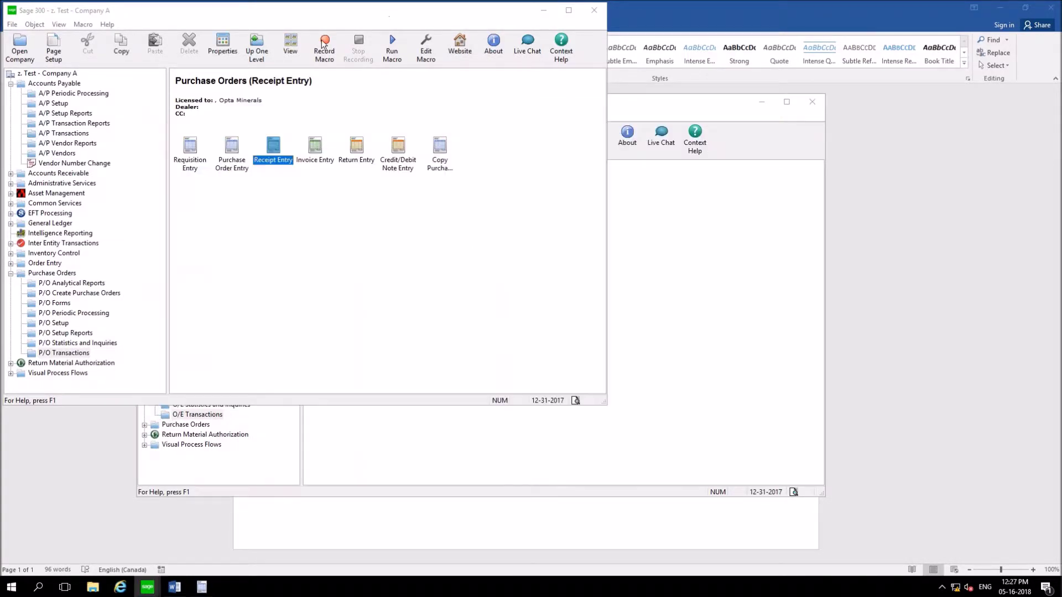
double_click(321, 152)
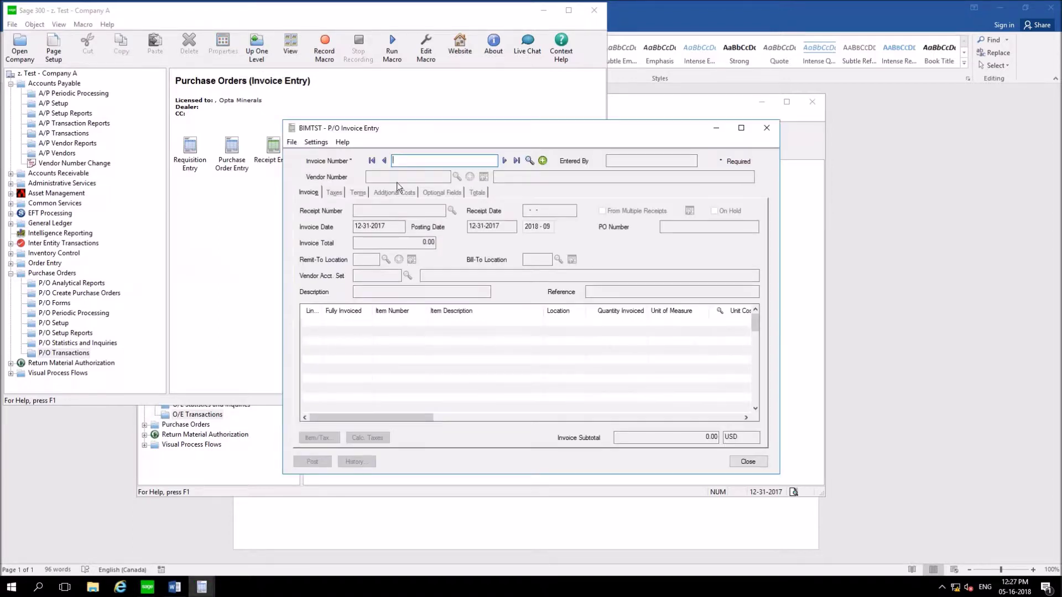
left_click(529, 162)
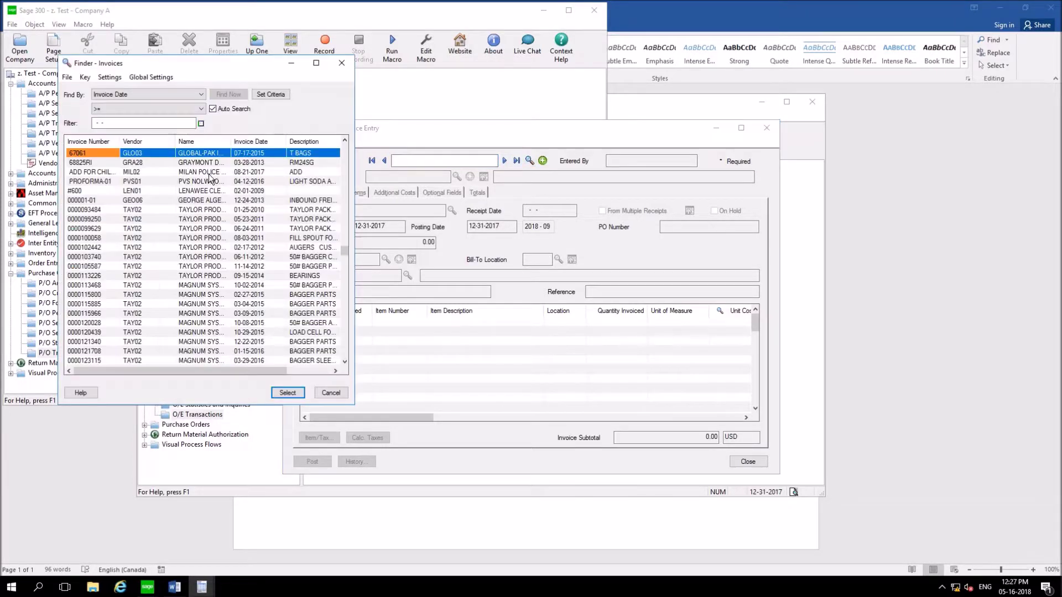
left_click(200, 123)
left_click(108, 203)
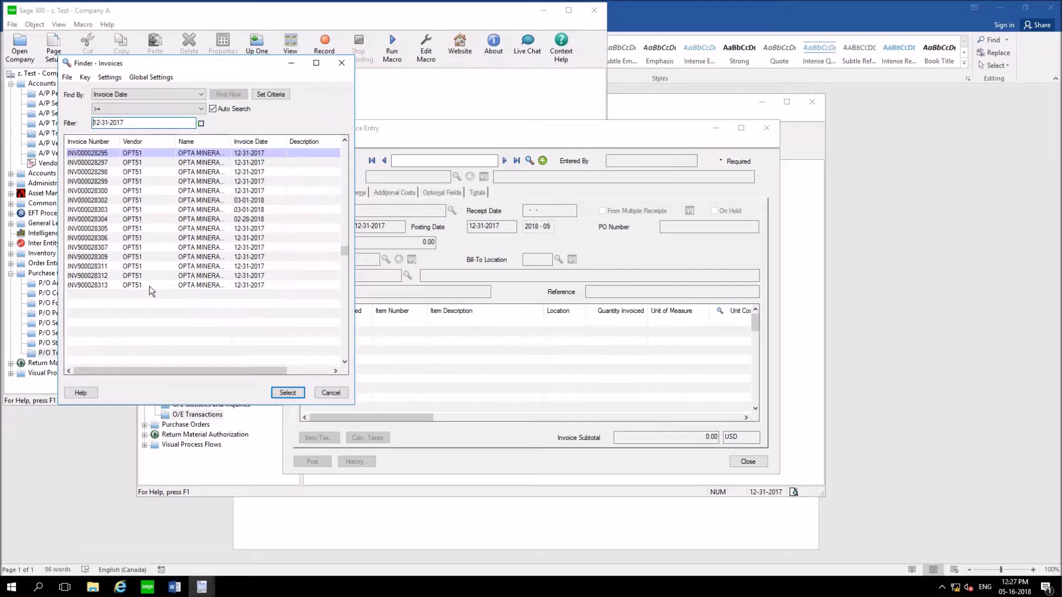
double_click(150, 287)
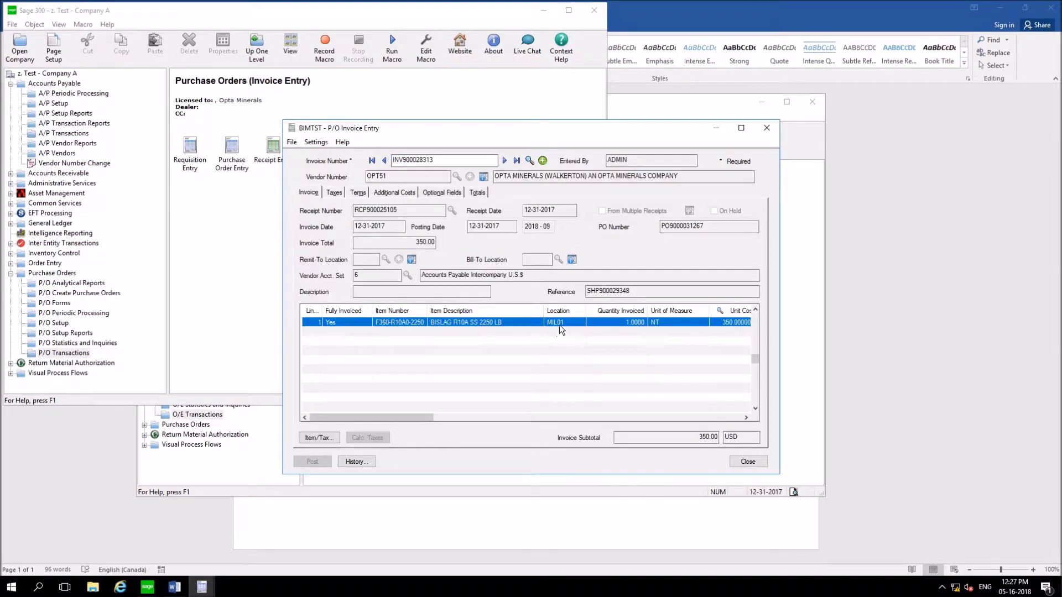
left_click(712, 322)
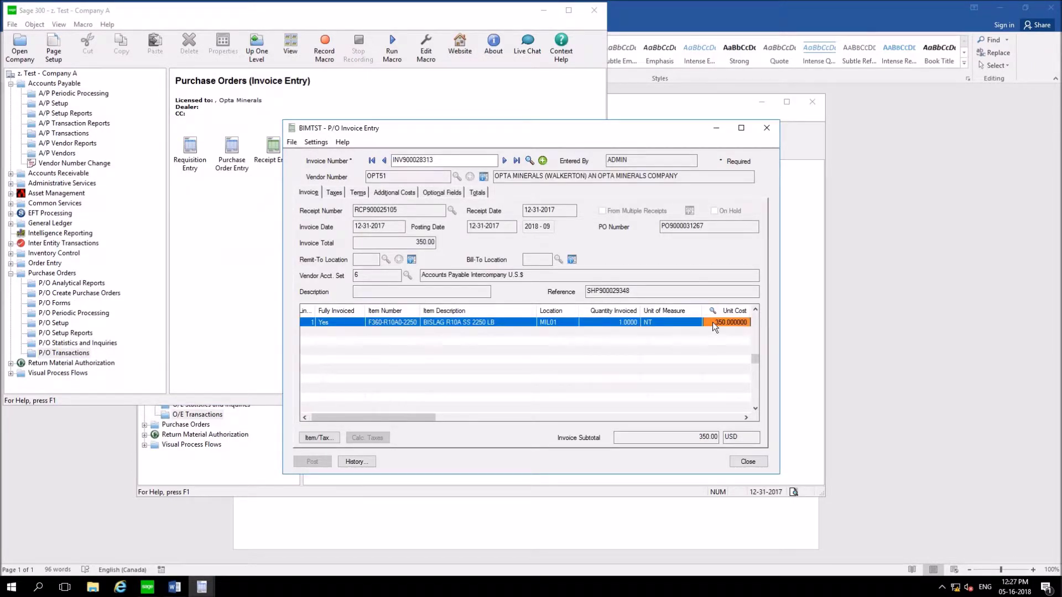
left_click(746, 461)
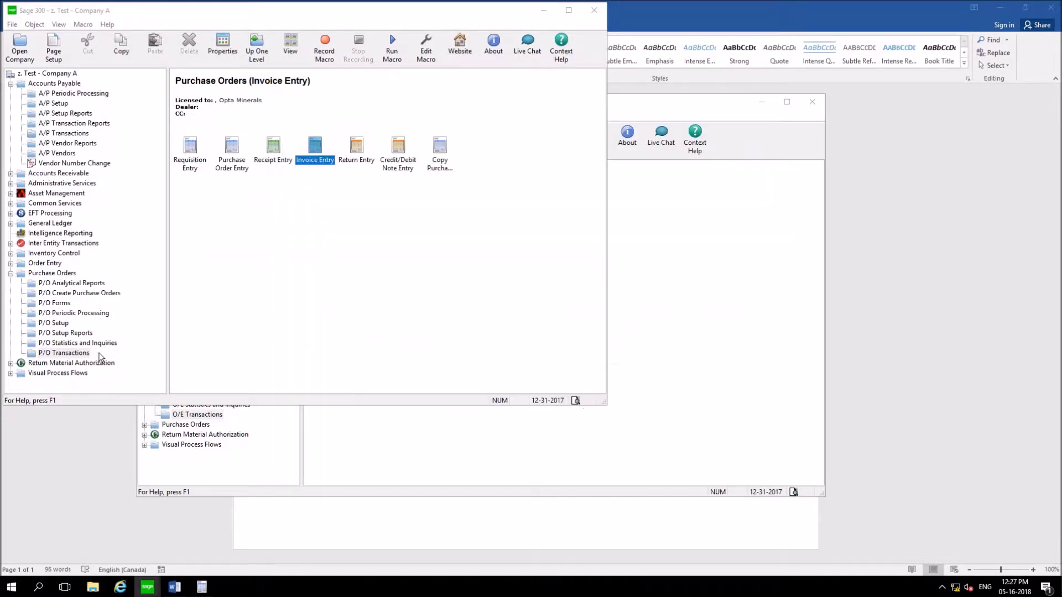
Start a new A/P payment to vendor OPT51 with payment code WIRE.
left_click(66, 134)
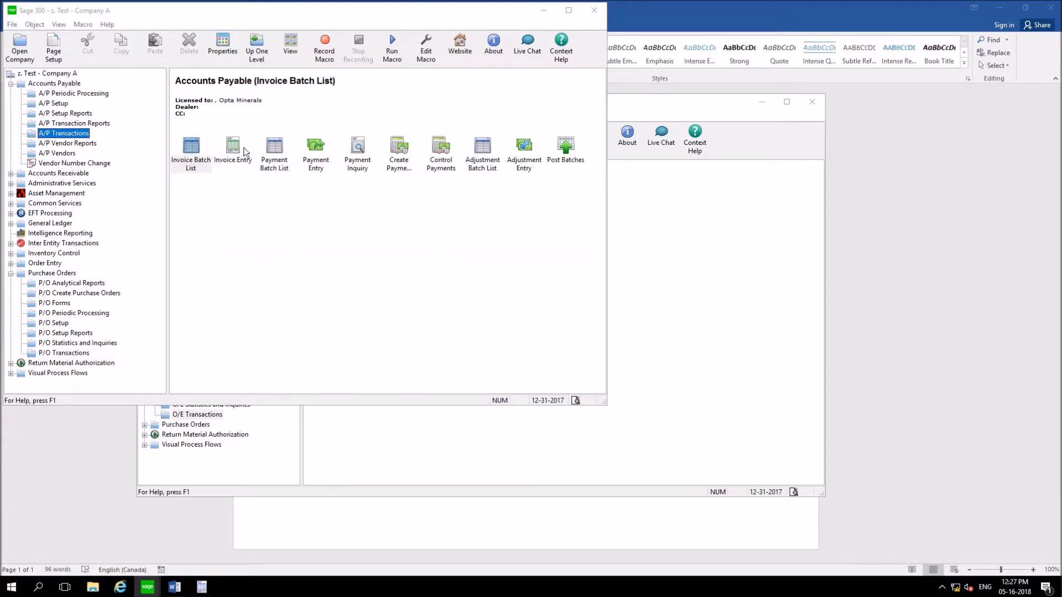
left_click(281, 162)
double_click(281, 162)
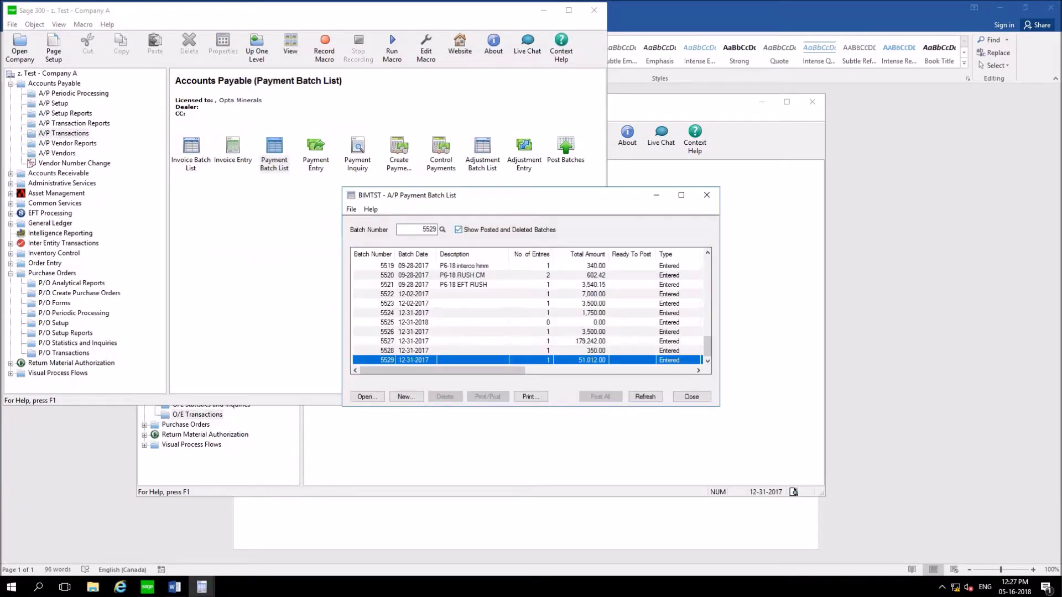
left_click(406, 397)
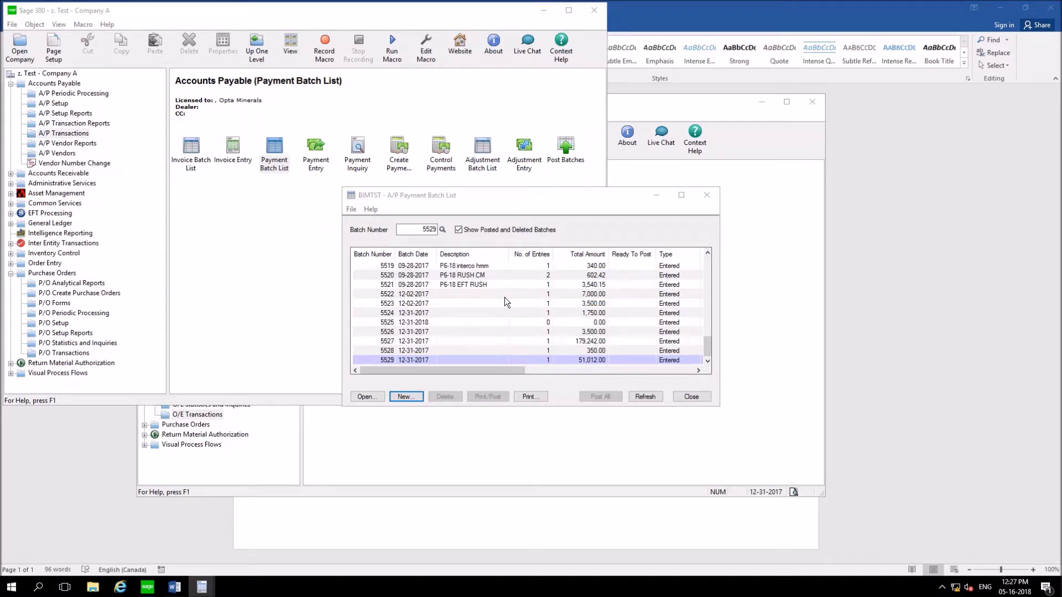
left_click(386, 215)
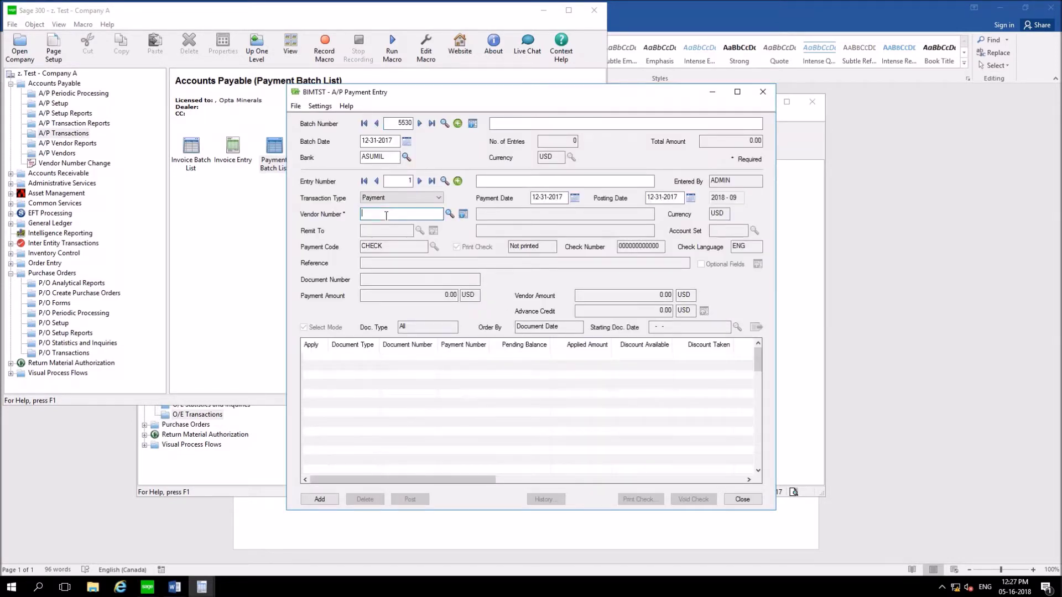
type("OPT51")
key("Tab")
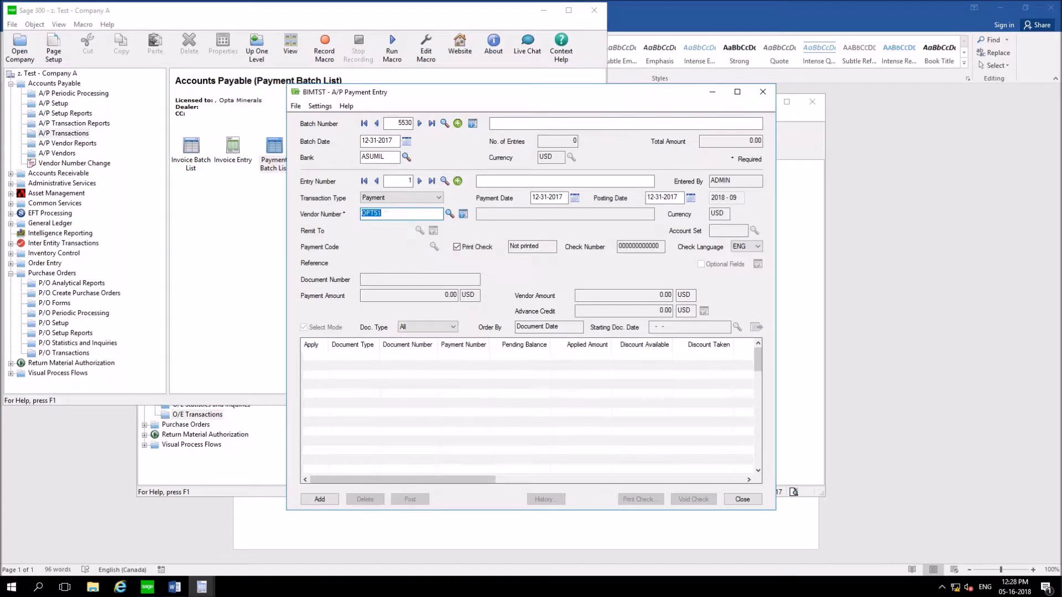
key("Tab")
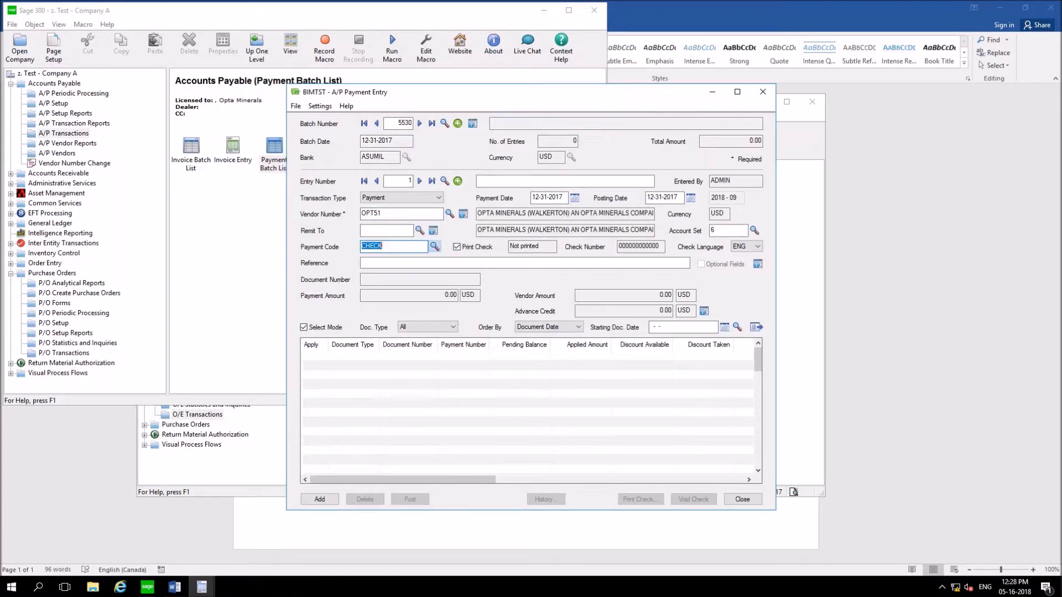
key("F5")
left_click(182, 172)
key("Return")
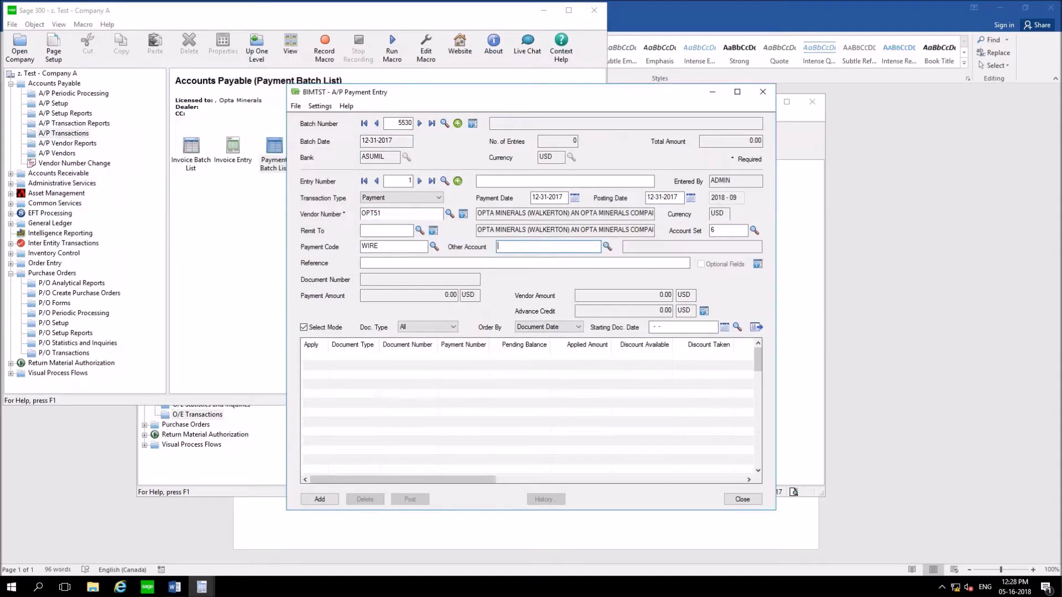
Apply the 350.00 payment to invoice INV900028313 and add it to the batch.
left_click(756, 326)
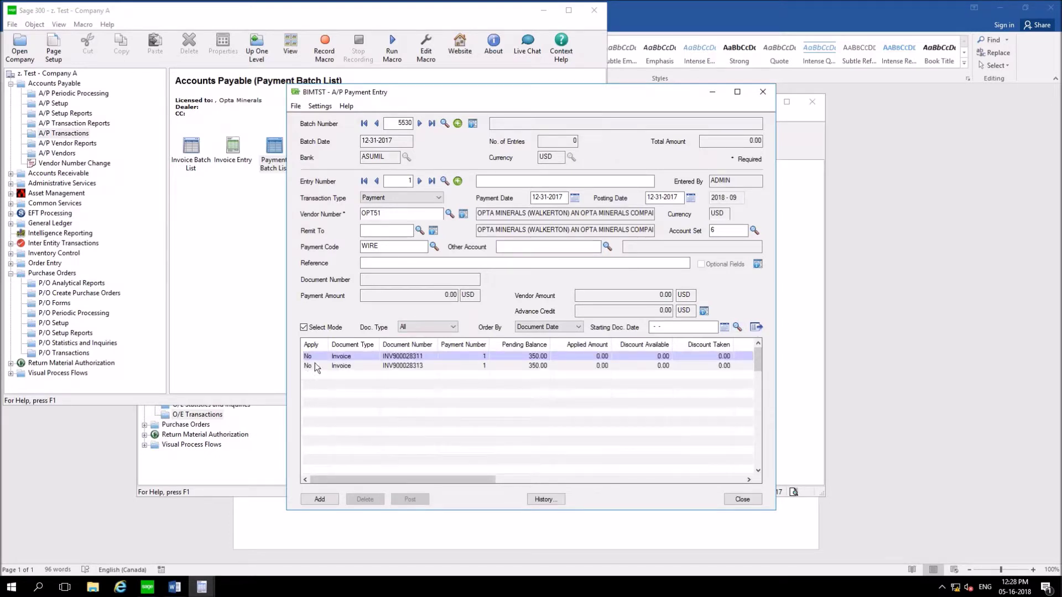
double_click(317, 366)
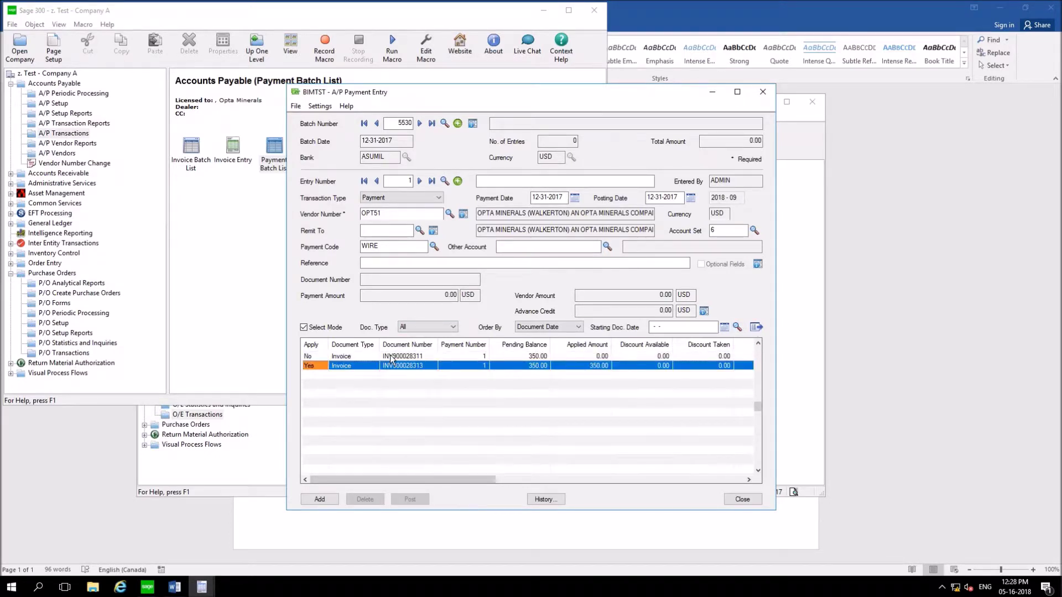
left_click(320, 499)
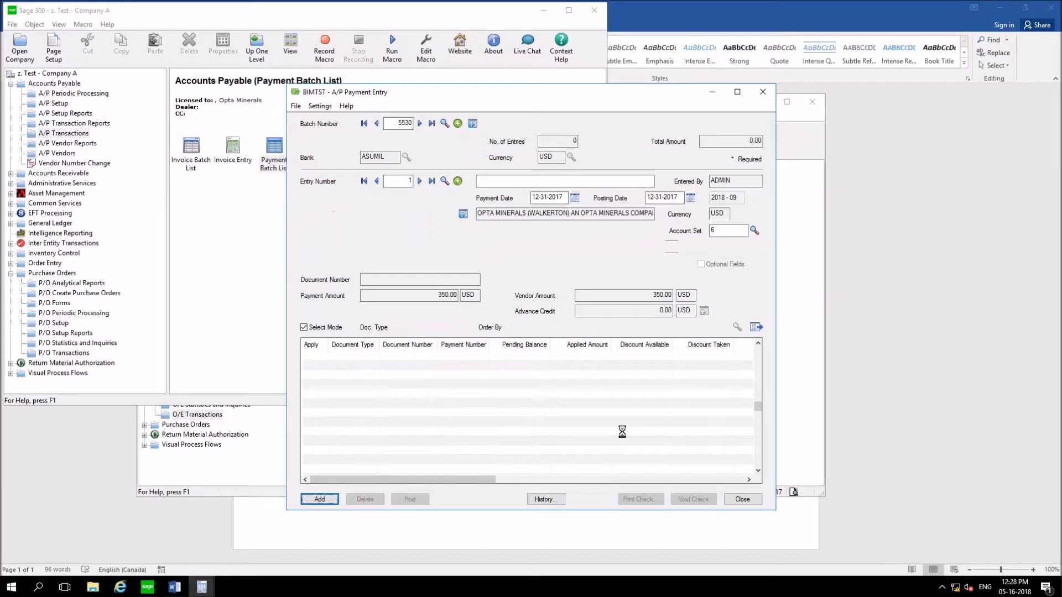
left_click(741, 499)
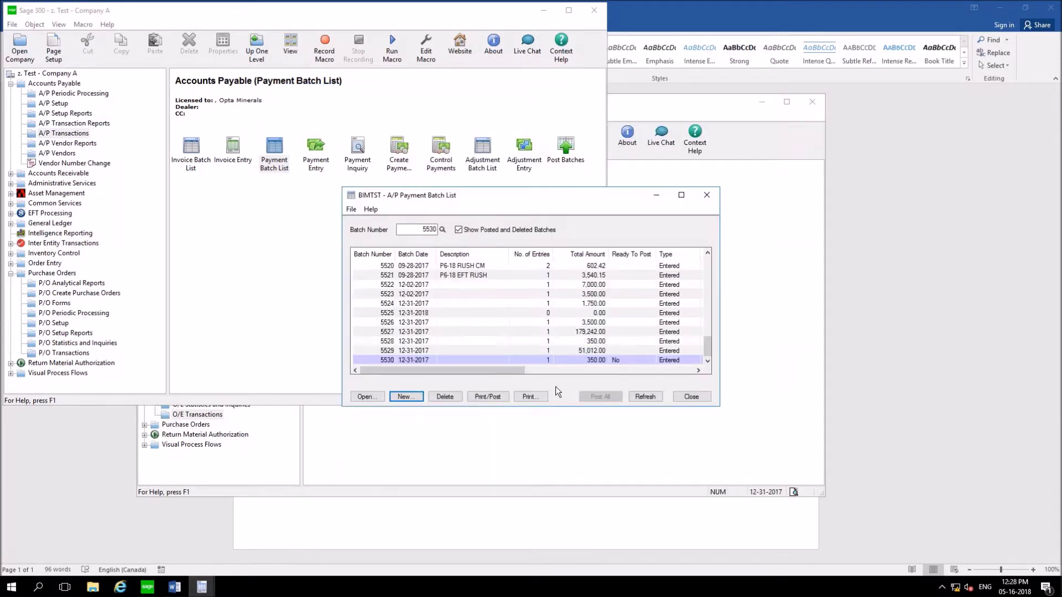
Post payment batch 5530 and close the batch list.
left_click(478, 397)
left_click(516, 336)
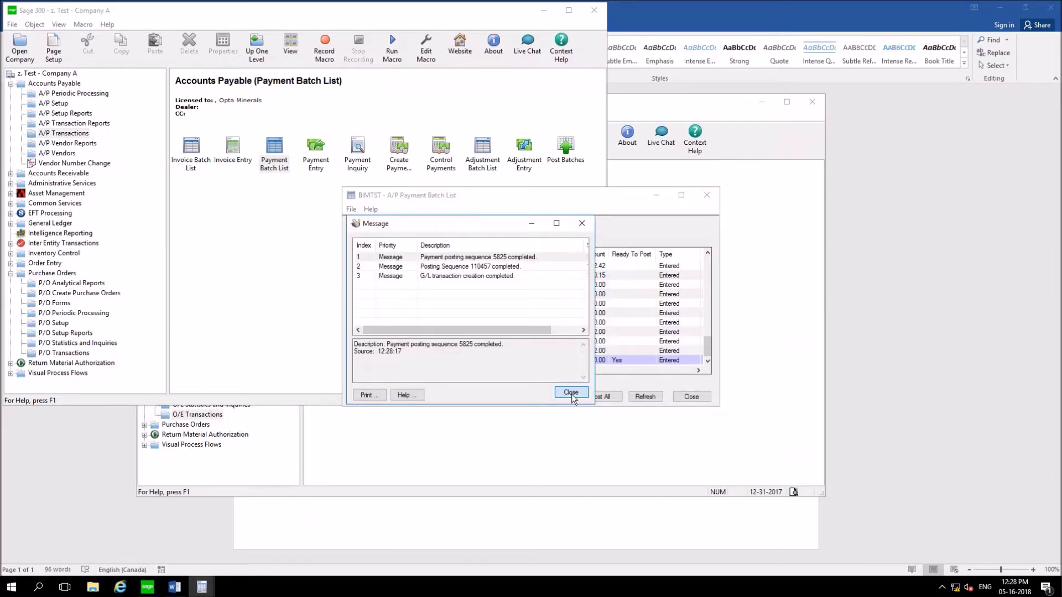
left_click(572, 392)
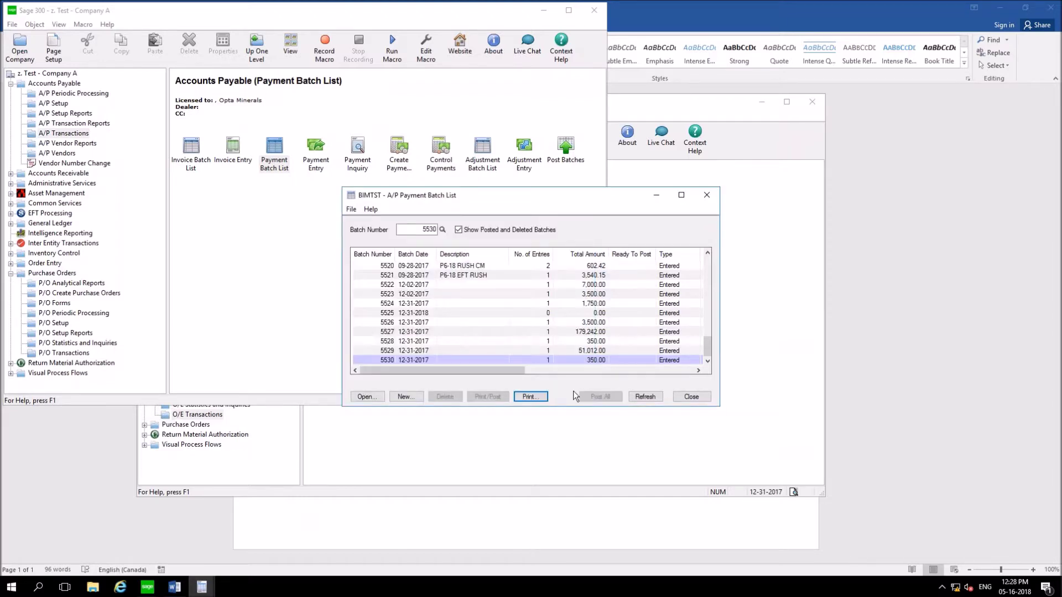
left_click(690, 397)
Open Company B's A/R Receipt Batch List and confirm batch 5497 totals 350.000.
left_click(686, 213)
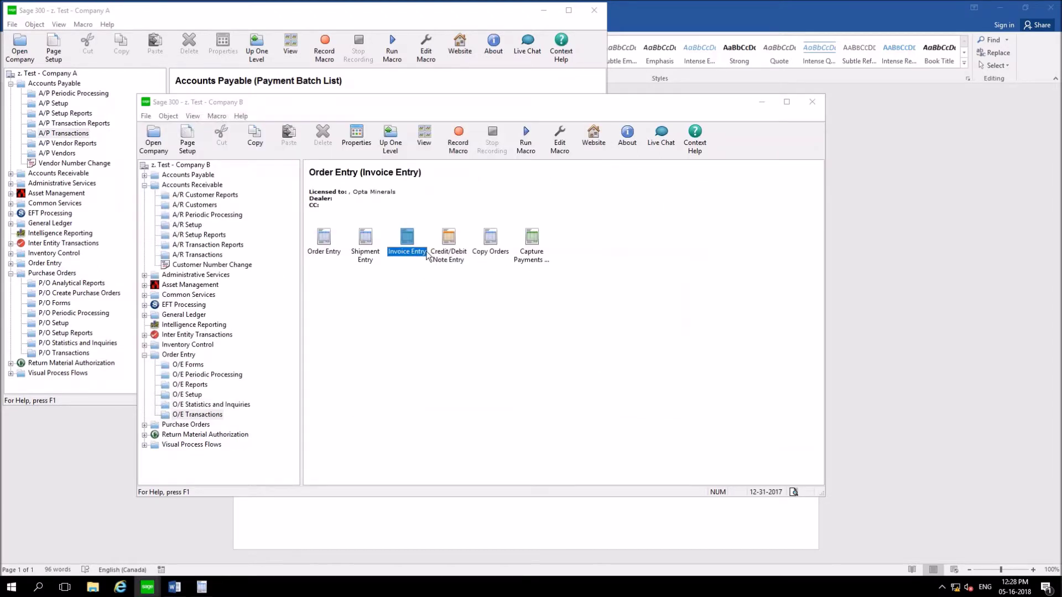
left_click(216, 255)
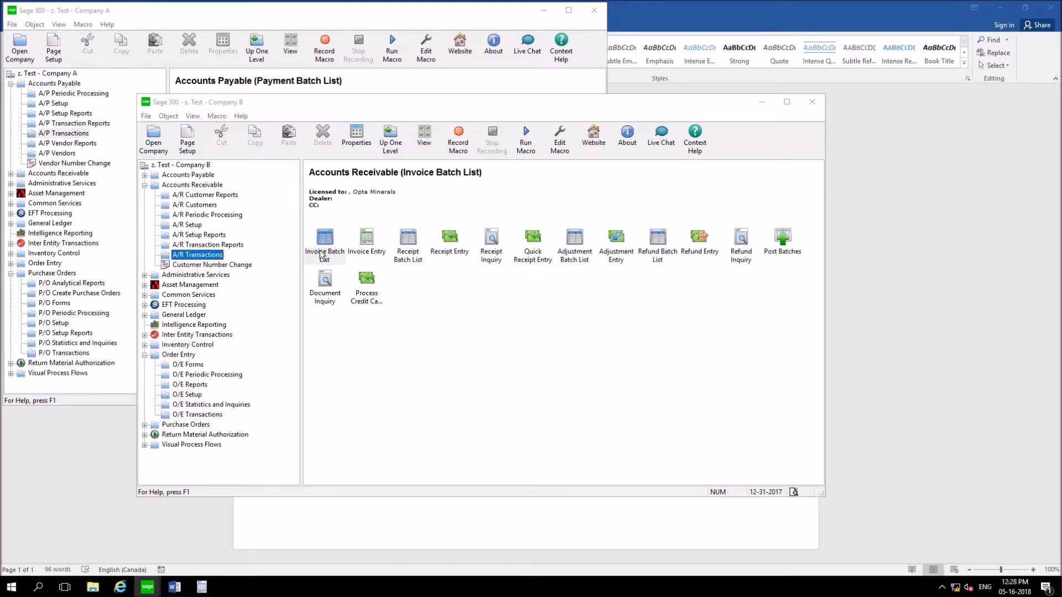
left_click(410, 253)
double_click(410, 253)
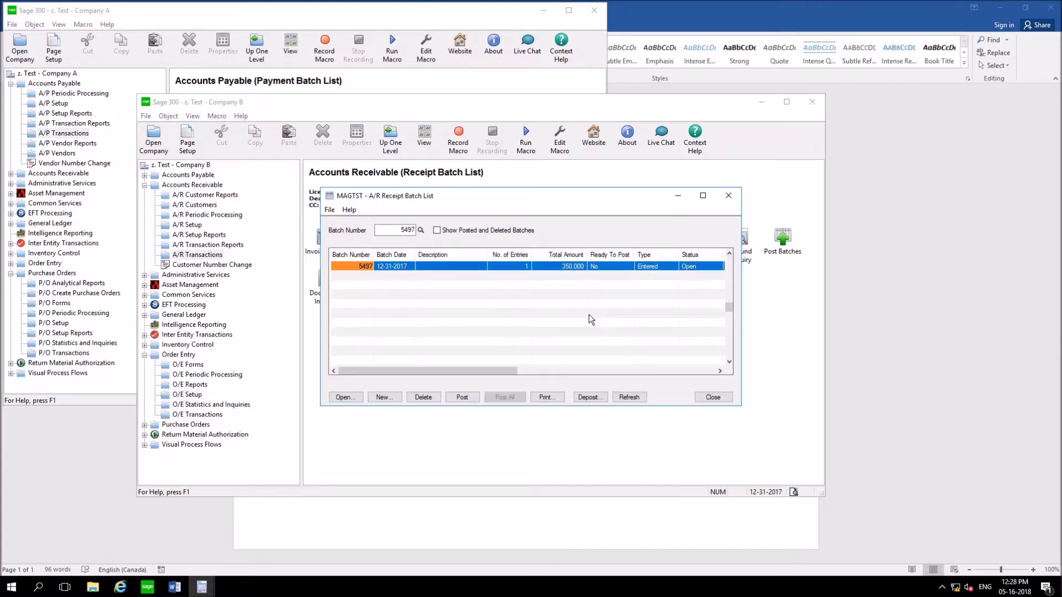
left_click(550, 267)
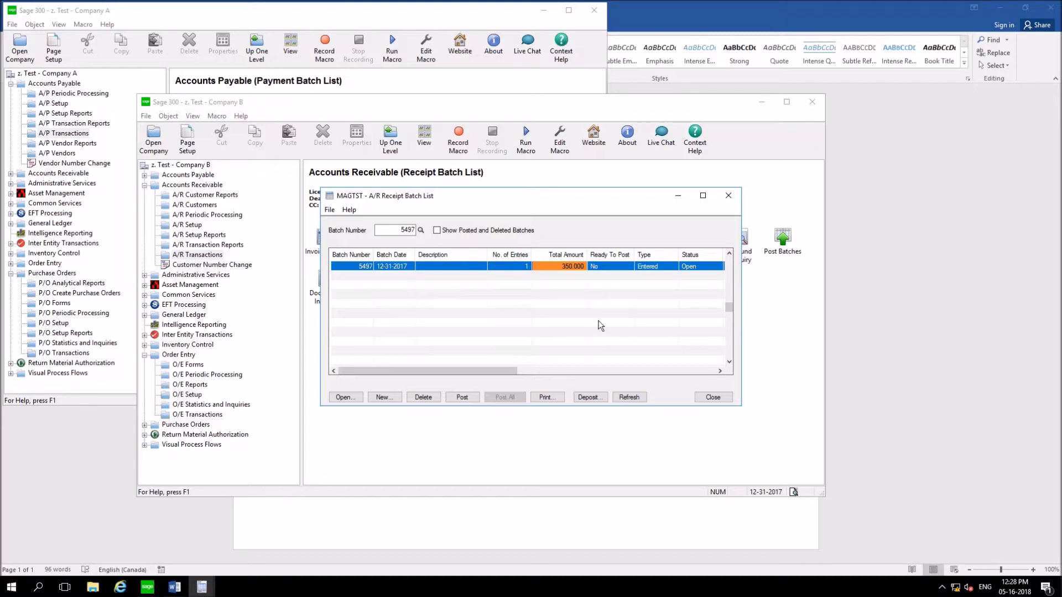
left_click(719, 399)
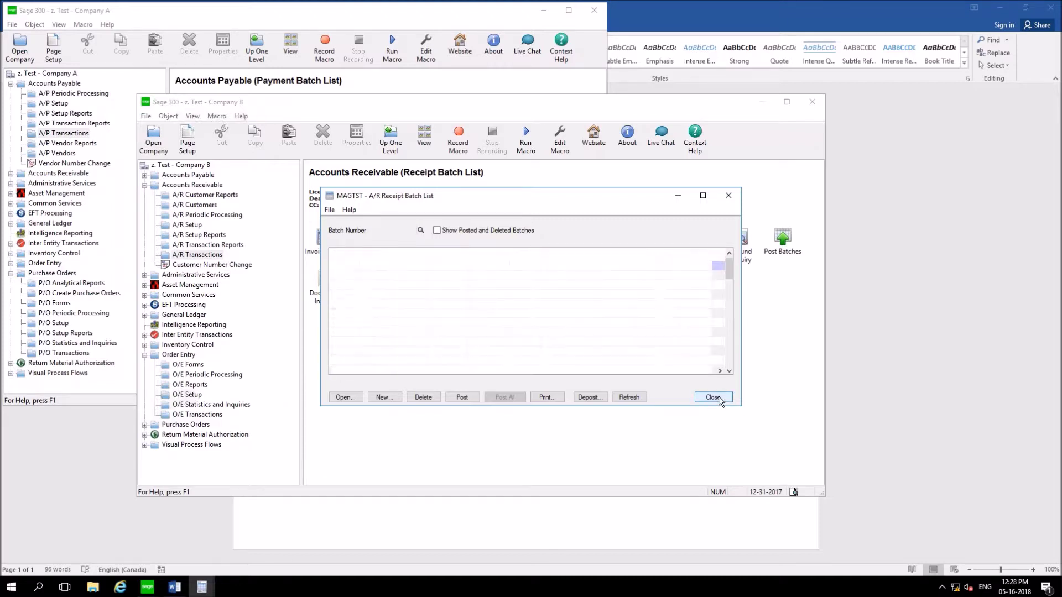
left_click(885, 337)
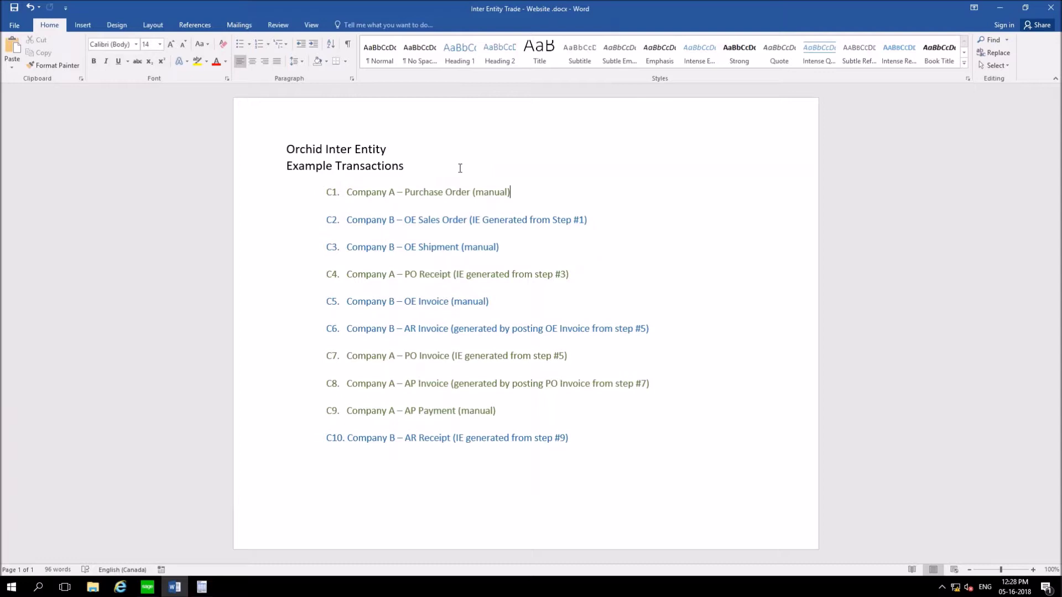
left_click(517, 198)
left_click(578, 278)
left_click(505, 302)
left_click_drag(582, 358, 404, 360)
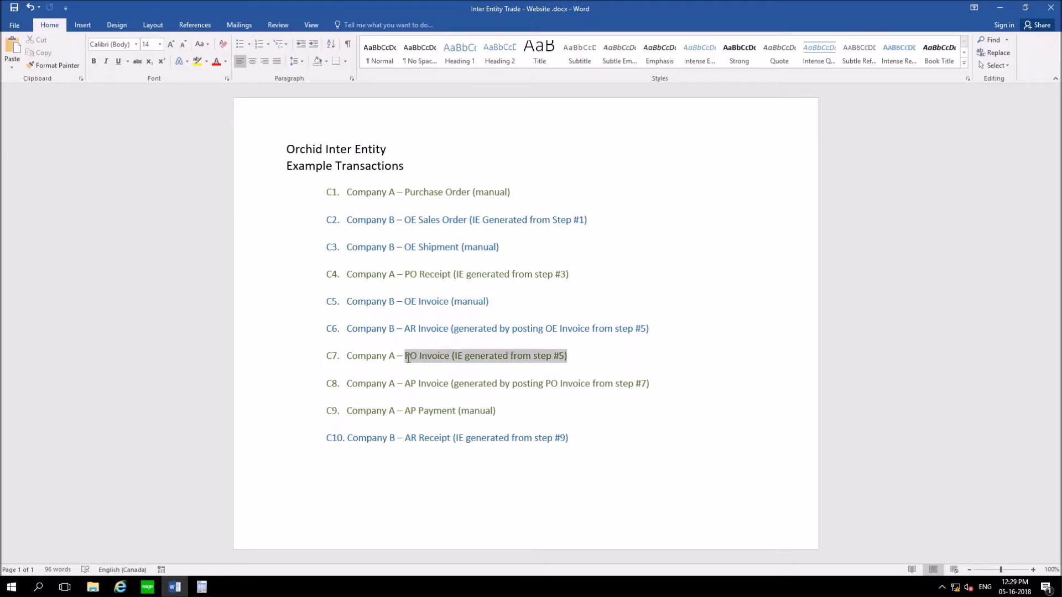
left_click(609, 357)
left_click_drag(509, 305, 408, 304)
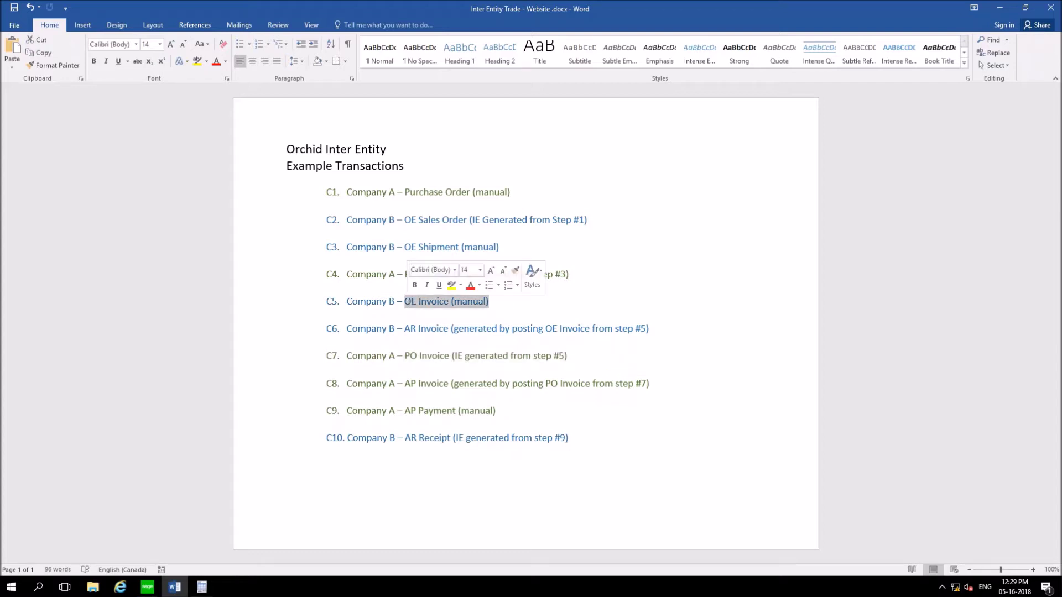
left_click_drag(661, 328, 411, 330)
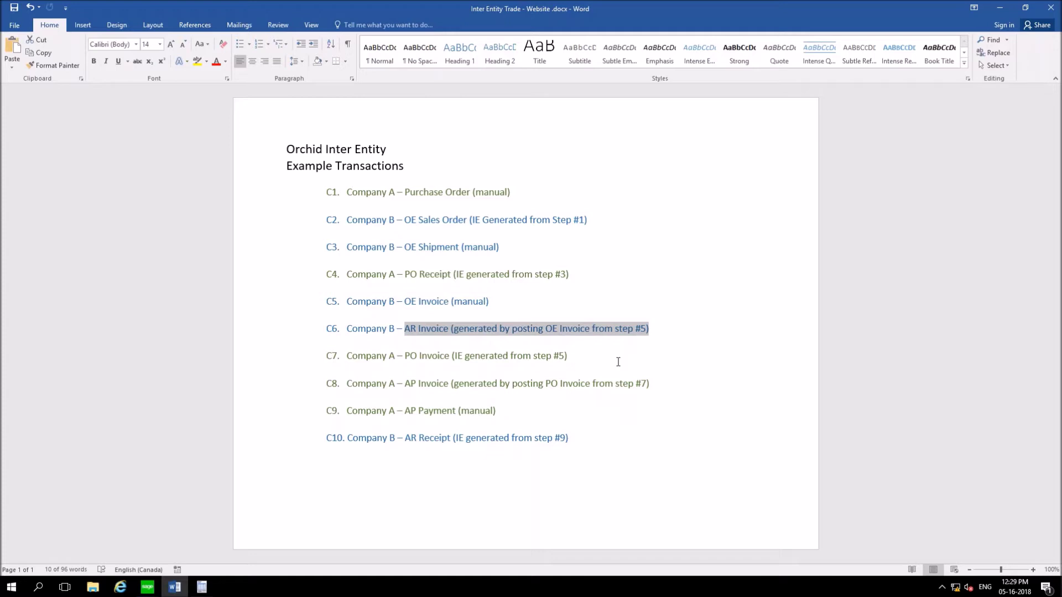
left_click(654, 383)
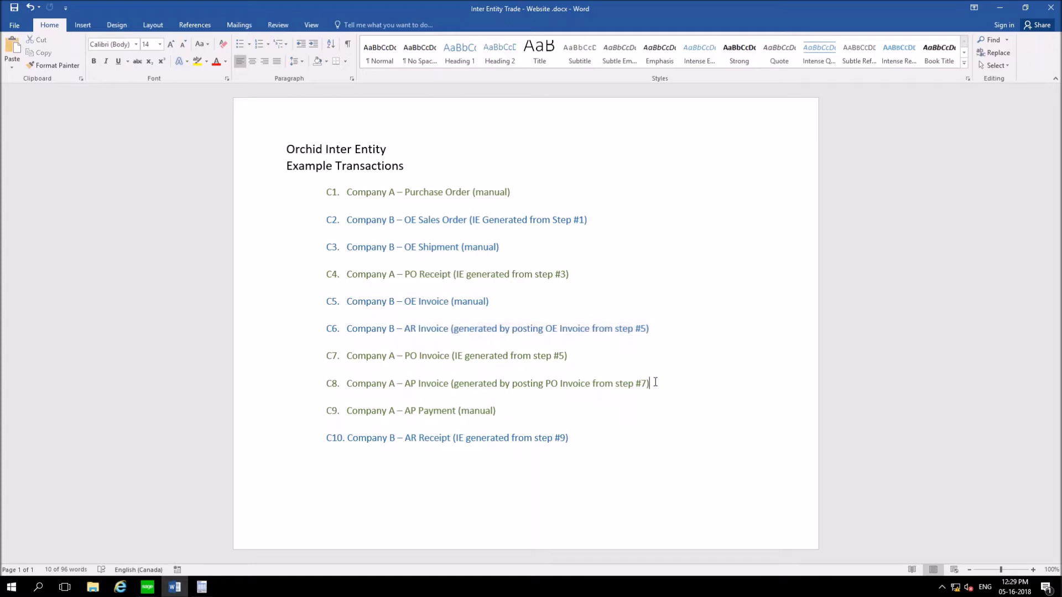
left_click_drag(655, 382, 346, 383)
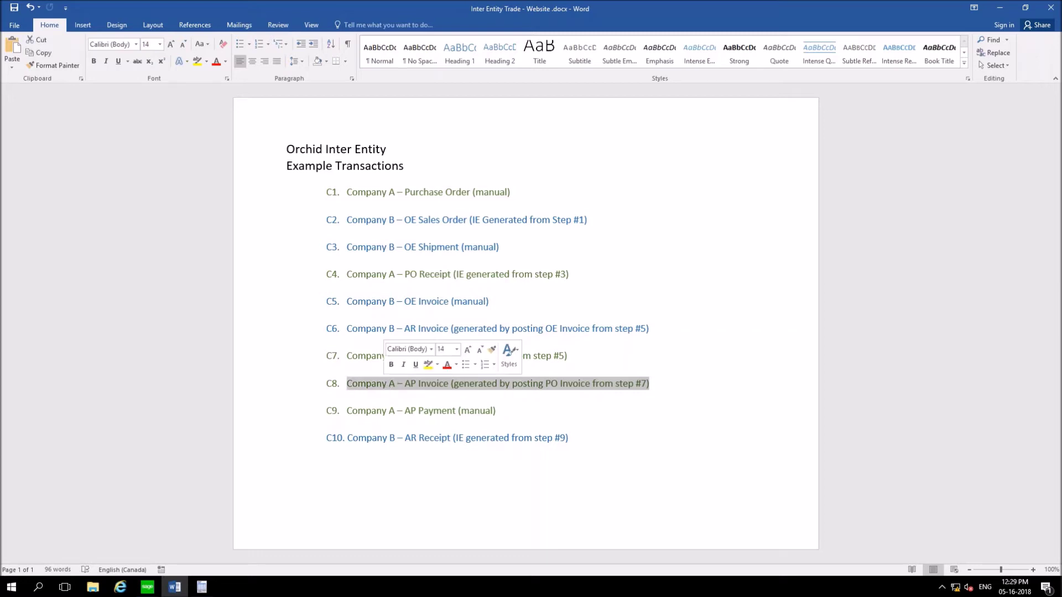
left_click(572, 357)
left_click_drag(564, 357, 411, 355)
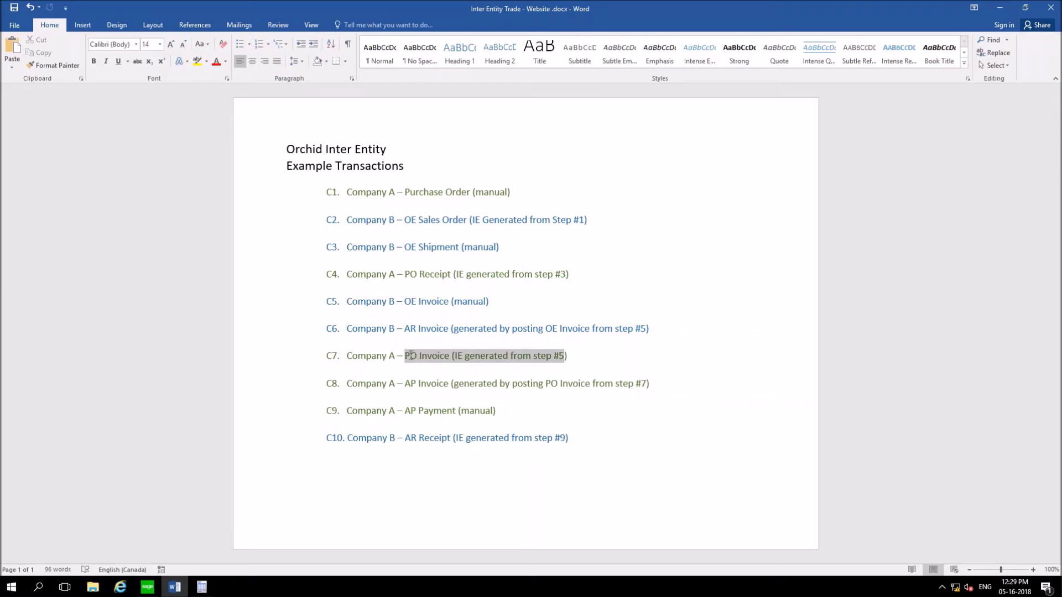
left_click(516, 412)
left_click_drag(436, 409, 347, 412)
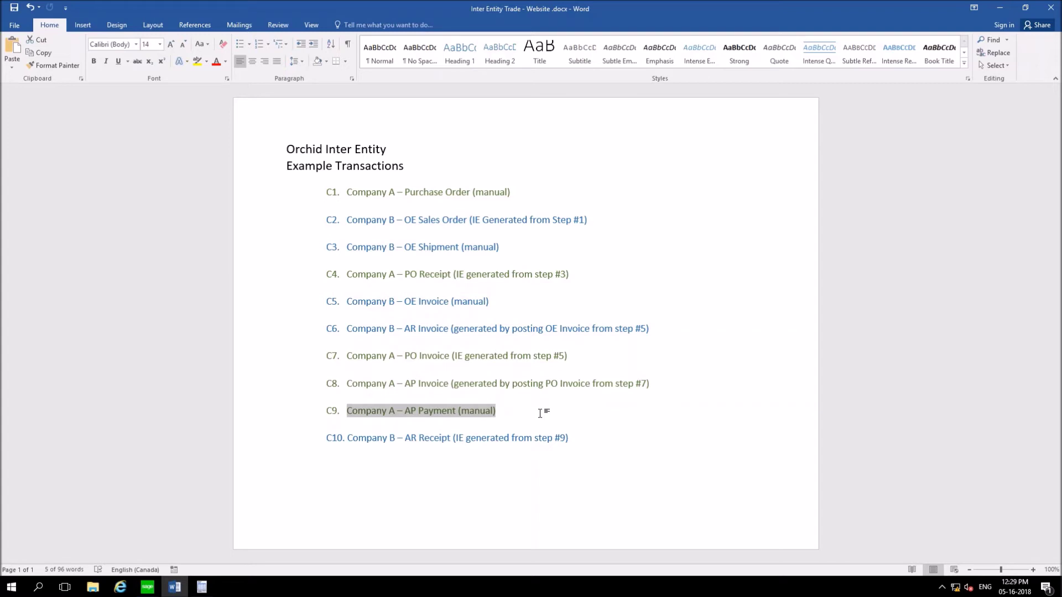
left_click(583, 437)
left_click_drag(575, 438, 349, 442)
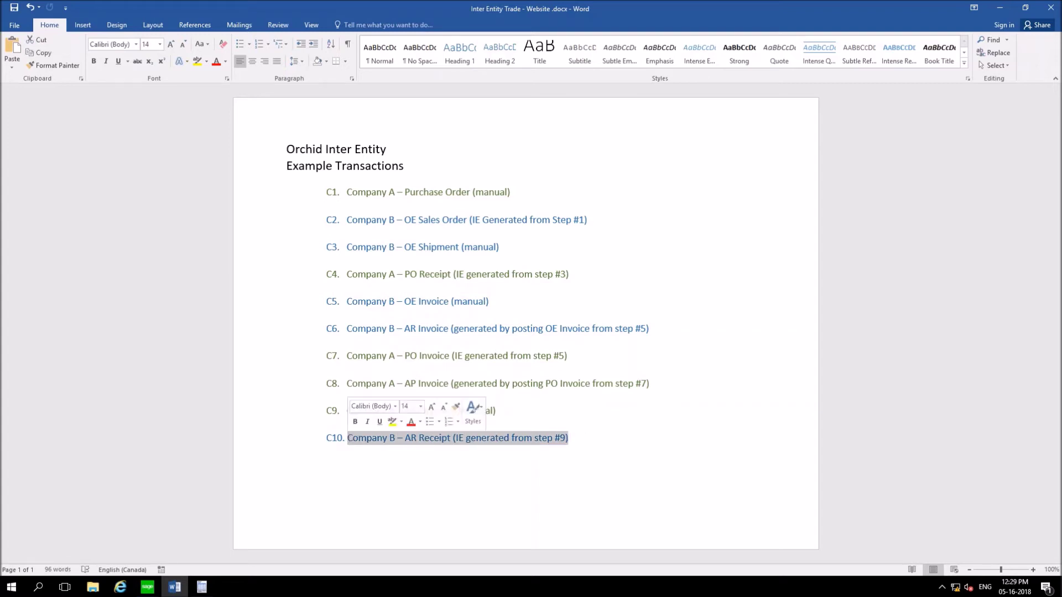
left_click(431, 456)
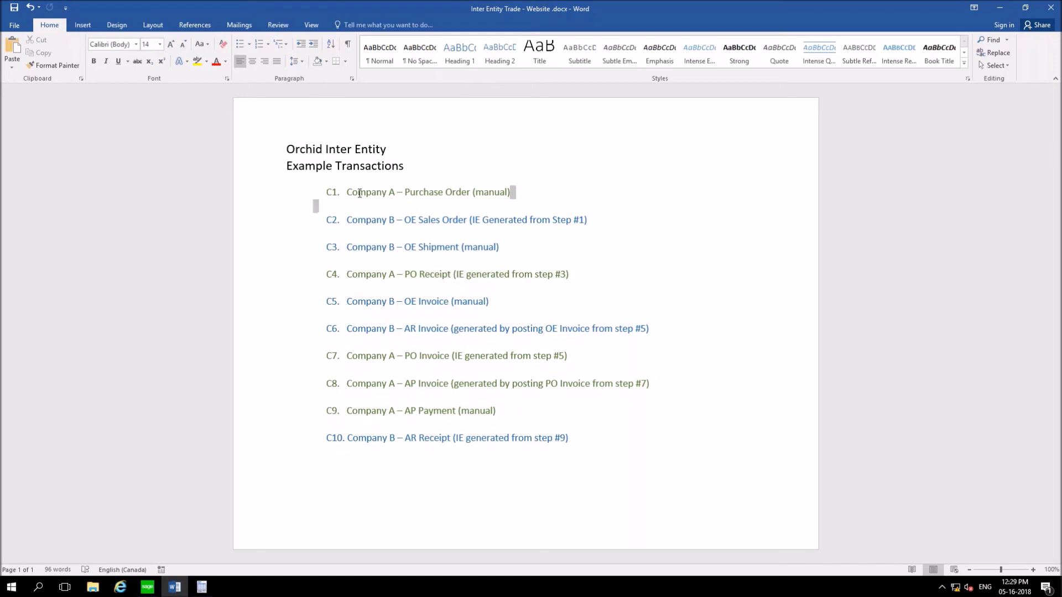
triple_click(324, 186)
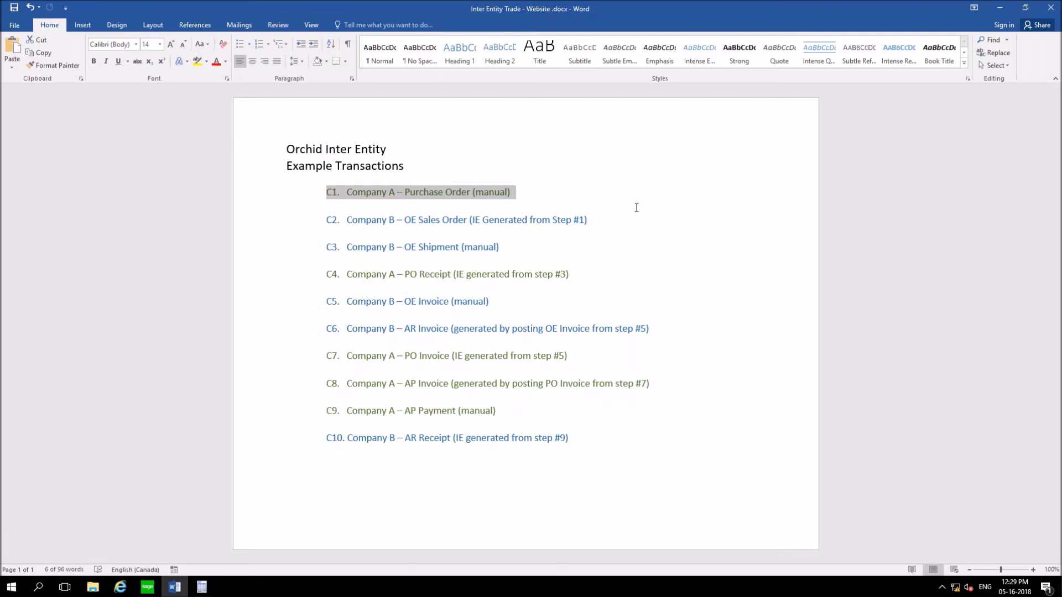
left_click(571, 198)
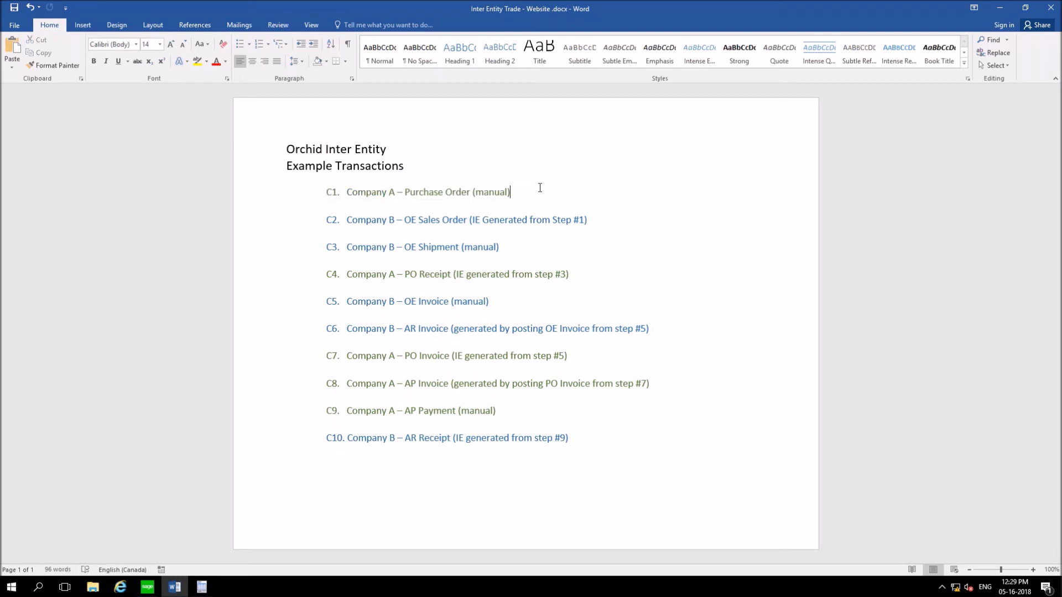